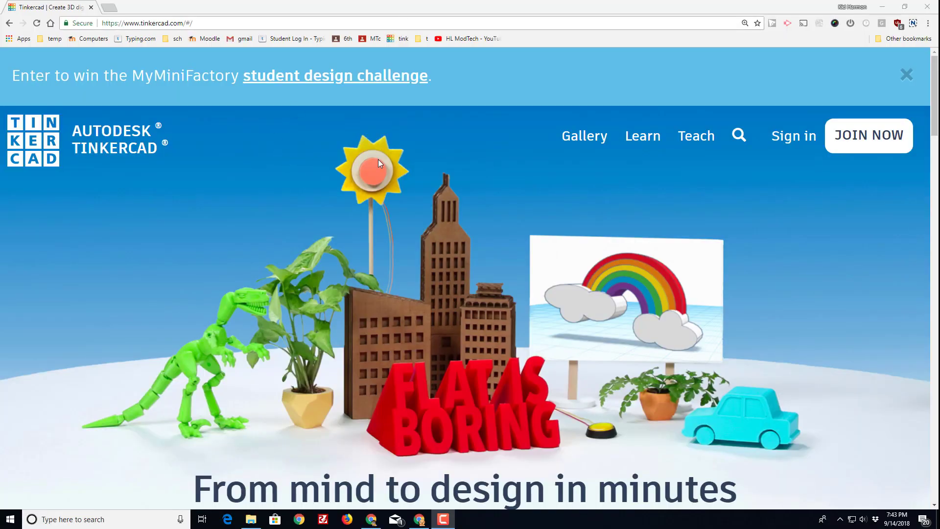
Sign in and search Tinkercad 3D designs for 'Ender Letters'.
{"action": "left_click", "coordinate": [786, 137]}
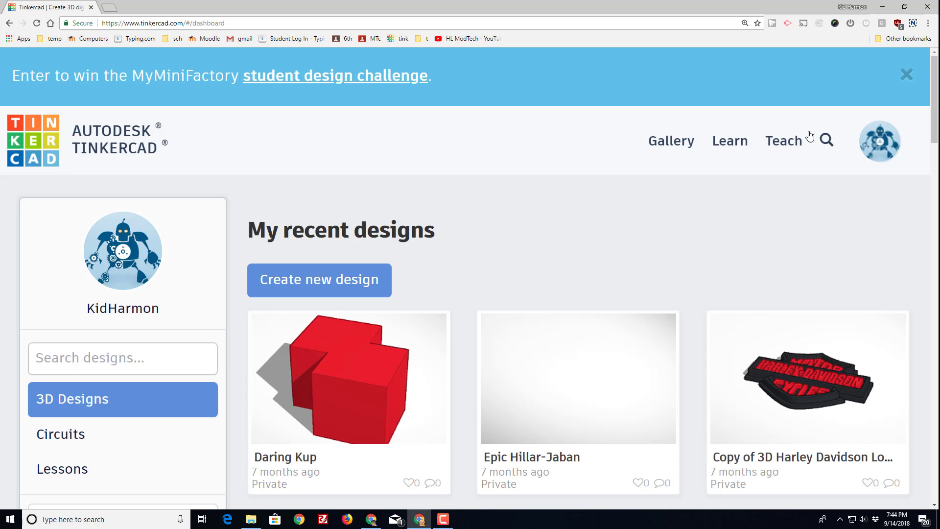
{"action": "left_click", "coordinate": [826, 146]}
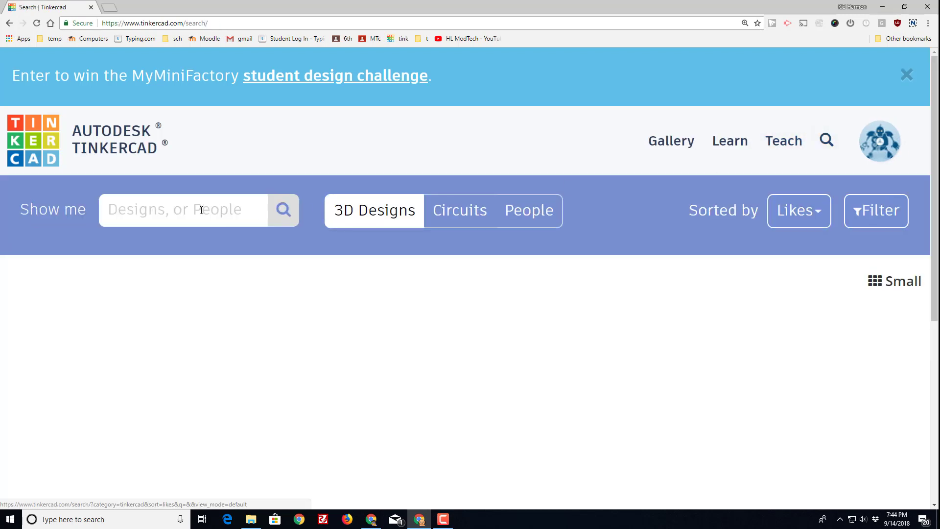
{"action": "left_click", "coordinate": [198, 210]}
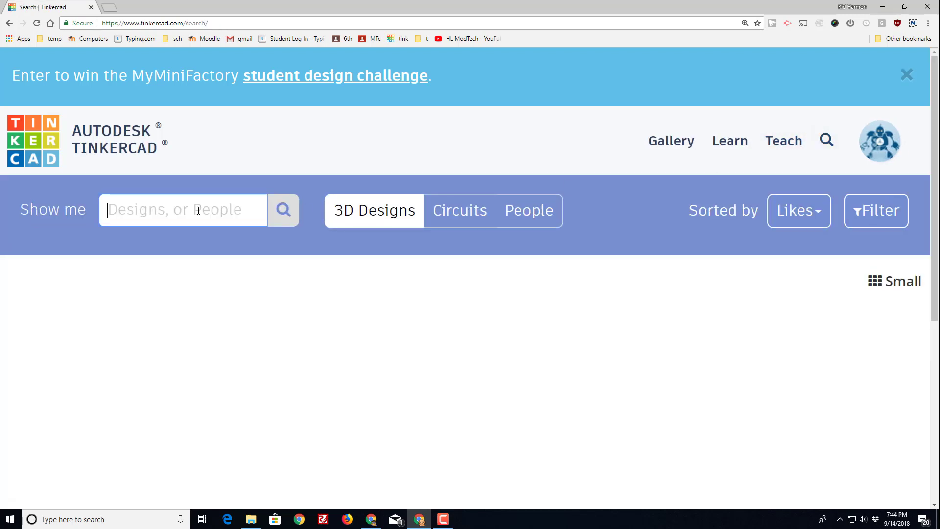
{"action": "type", "text": "Ender Letters"}
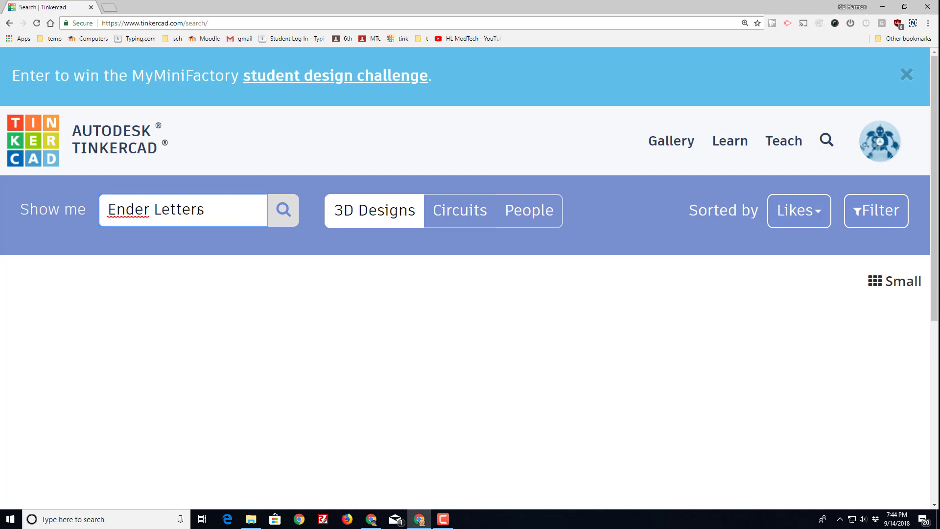
{"action": "left_click", "coordinate": [284, 211]}
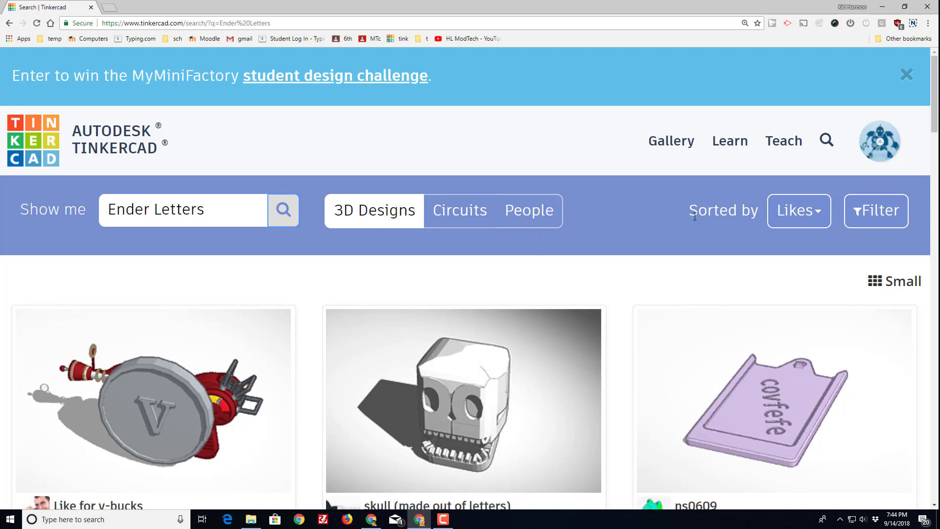
Sort the Ender Letters search results by Latest.
{"action": "left_click", "coordinate": [793, 223]}
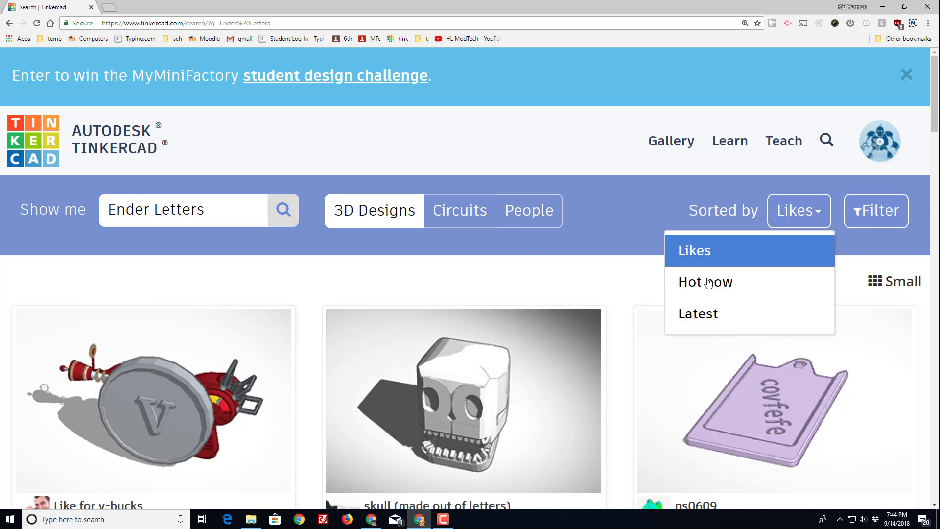
{"action": "left_click", "coordinate": [703, 314]}
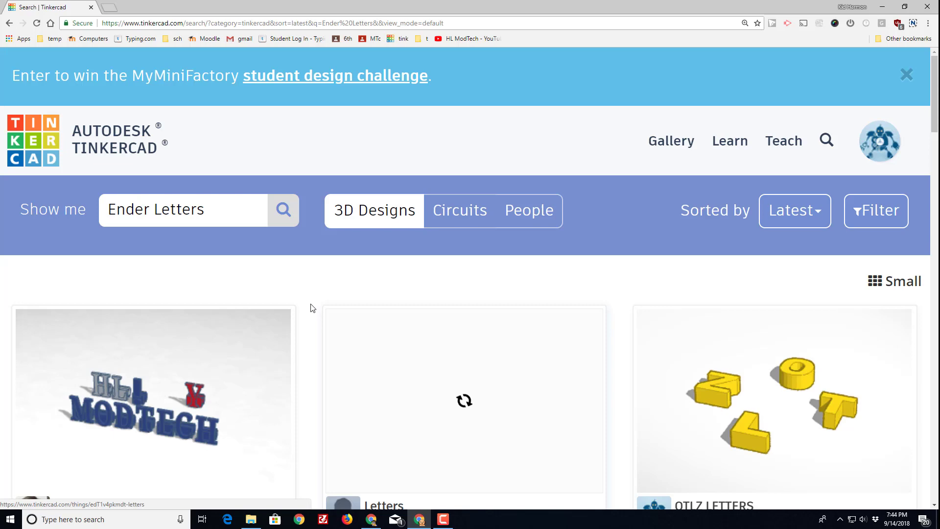
{"action": "scroll", "coordinate": [274, 301], "scroll_direction": "down", "scroll_amount": 1}
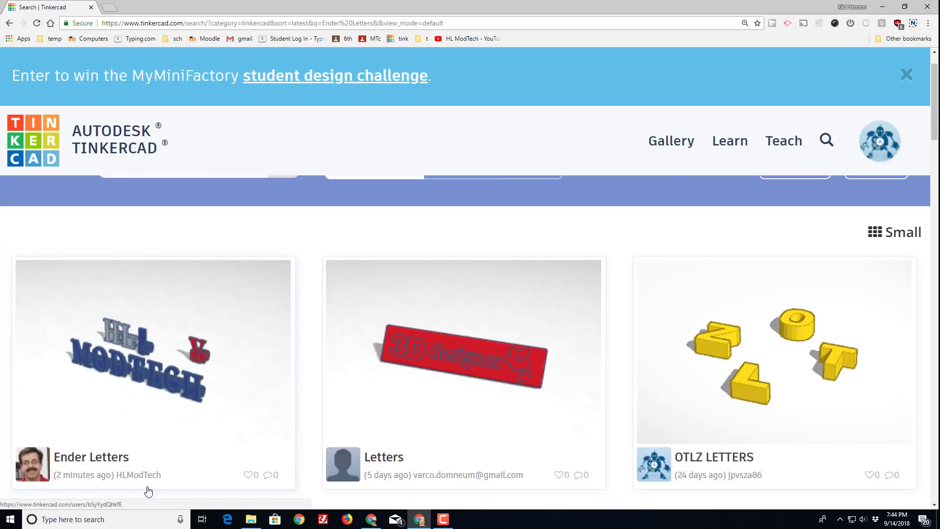
Copy and Tinker the Ender Letters design, then drag MODTECH's H out in front of the word.
{"action": "left_click", "coordinate": [167, 391]}
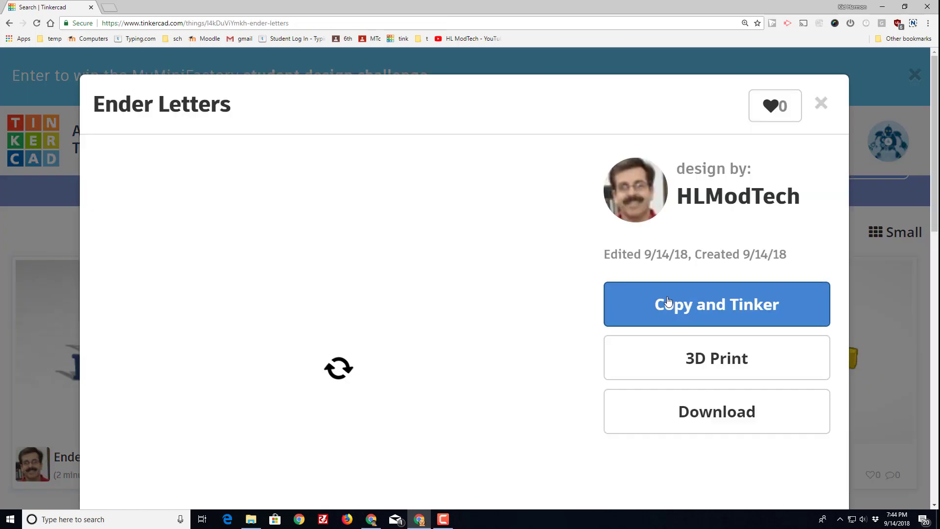
{"action": "left_click", "coordinate": [681, 311]}
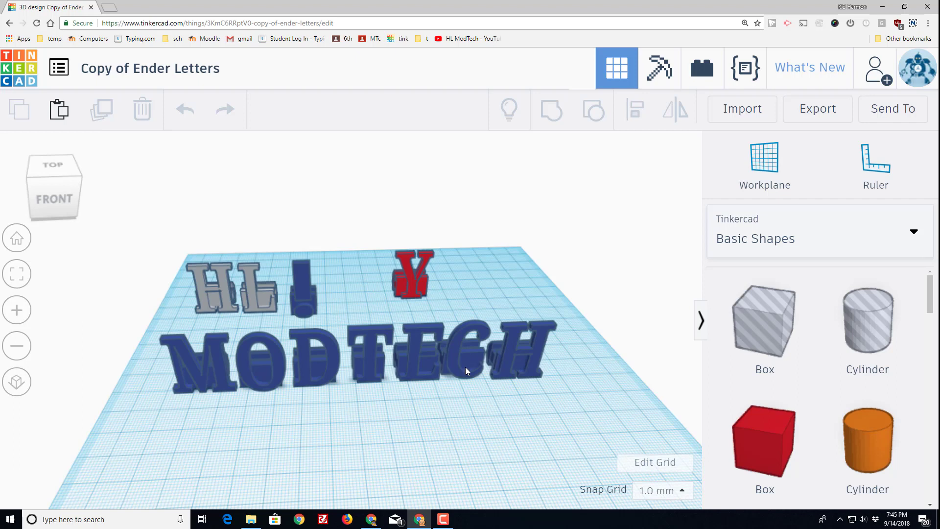
{"action": "left_click_drag", "start_coordinate": [496, 369], "coordinate": [349, 449]}
{"action": "left_click", "coordinate": [426, 436]}
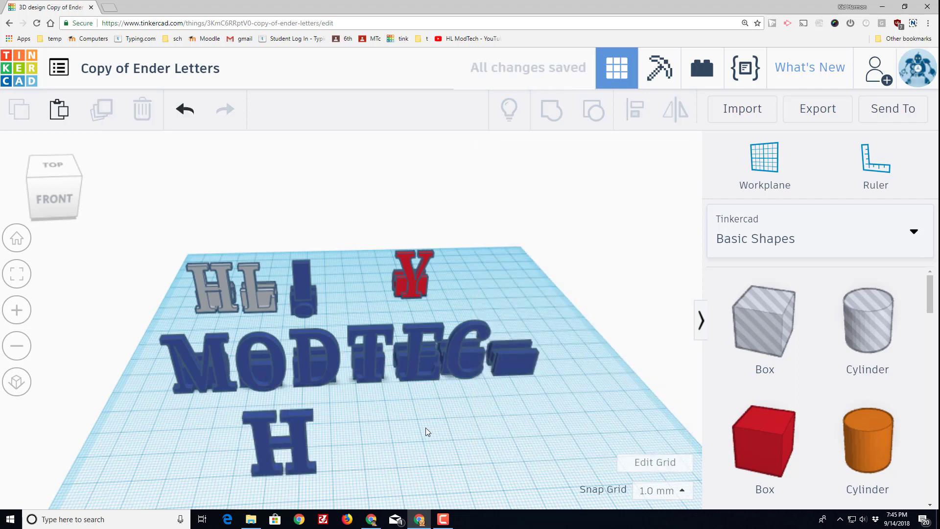
{"action": "key", "text": "ctrl+z"}
{"action": "left_click_drag", "start_coordinate": [562, 359], "coordinate": [313, 456]}
{"action": "left_click", "coordinate": [388, 441]}
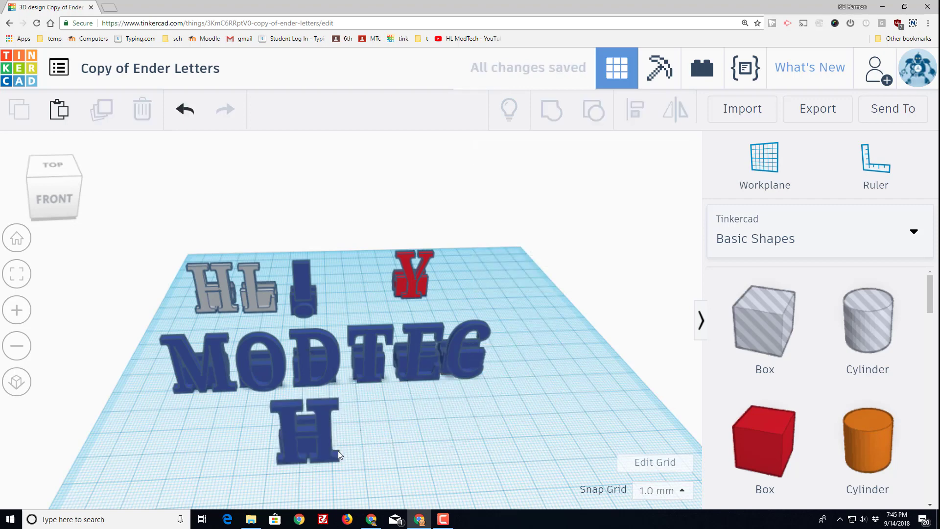
Change the pulled-out letter's text from H to I.
{"action": "left_click", "coordinate": [324, 453]}
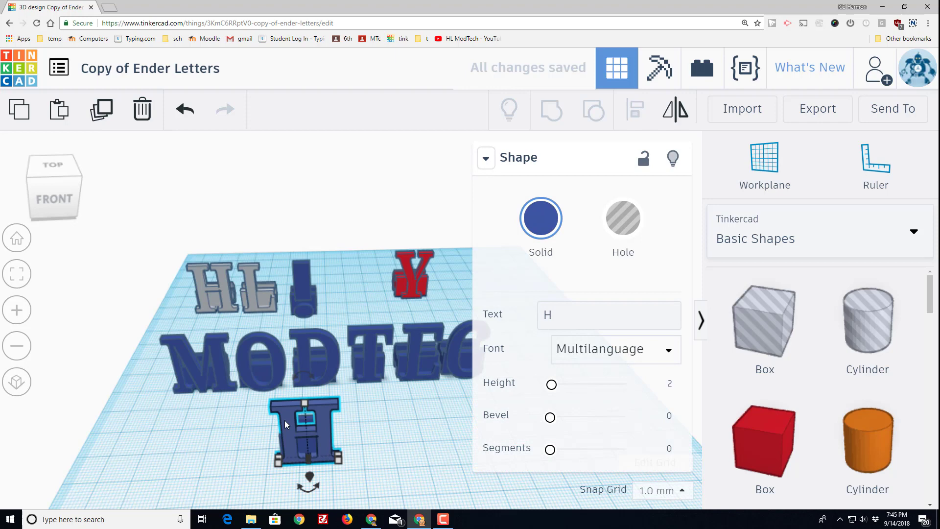
{"action": "left_click", "coordinate": [575, 315]}
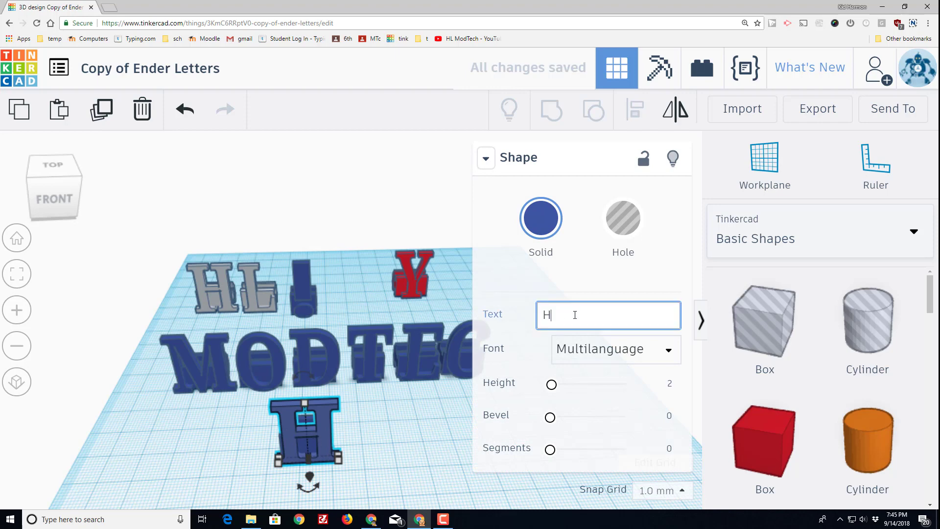
{"action": "left_click_drag", "start_coordinate": [562, 319], "coordinate": [531, 330]}
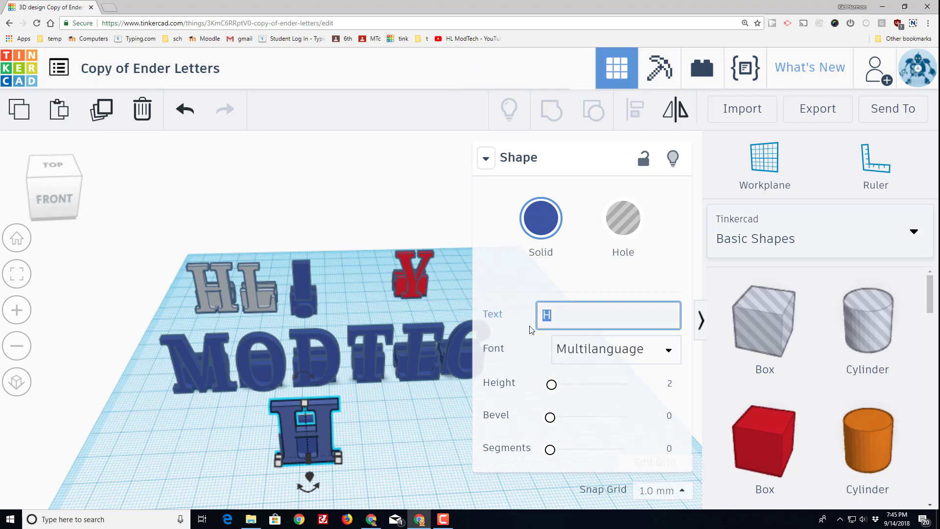
{"action": "type", "text": "I"}
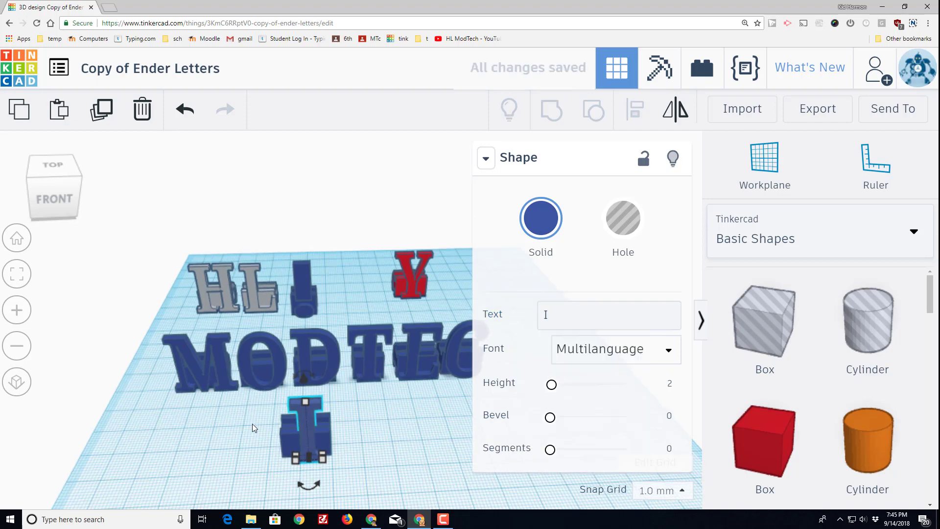
{"action": "left_click", "coordinate": [382, 427]}
Resize the I letter to about 11.46 mm.
{"action": "right_click_drag", "start_coordinate": [394, 430], "coordinate": [449, 405]}
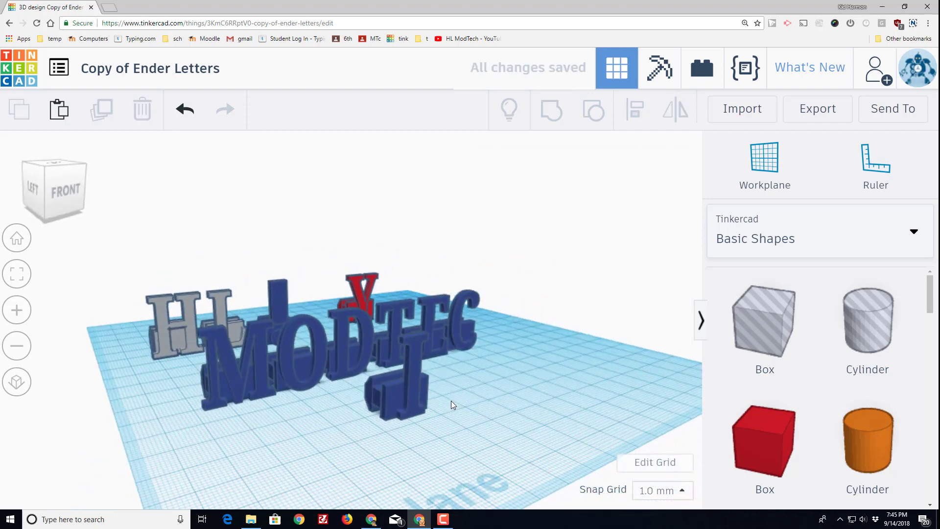
{"action": "left_click", "coordinate": [406, 401]}
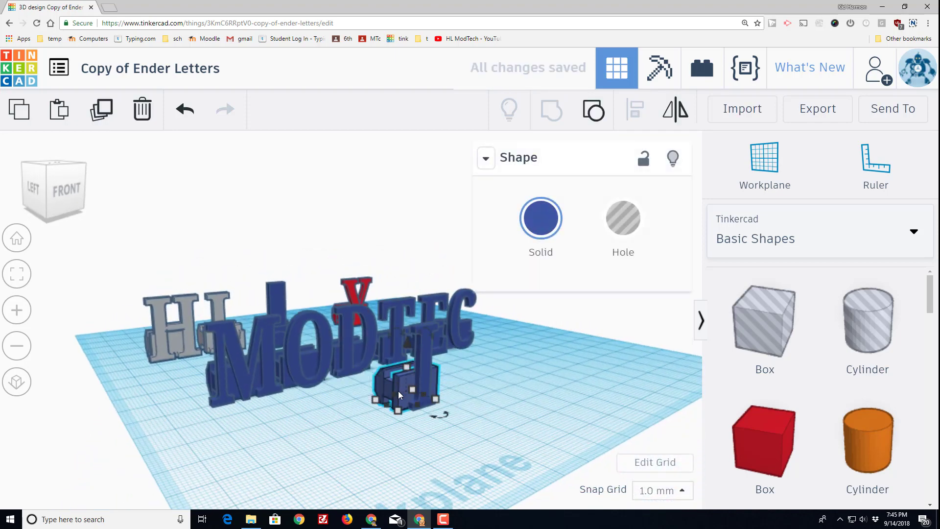
{"action": "mouse_move", "coordinate": [398, 396]}
{"action": "left_click_drag", "start_coordinate": [407, 397], "coordinate": [406, 398]}
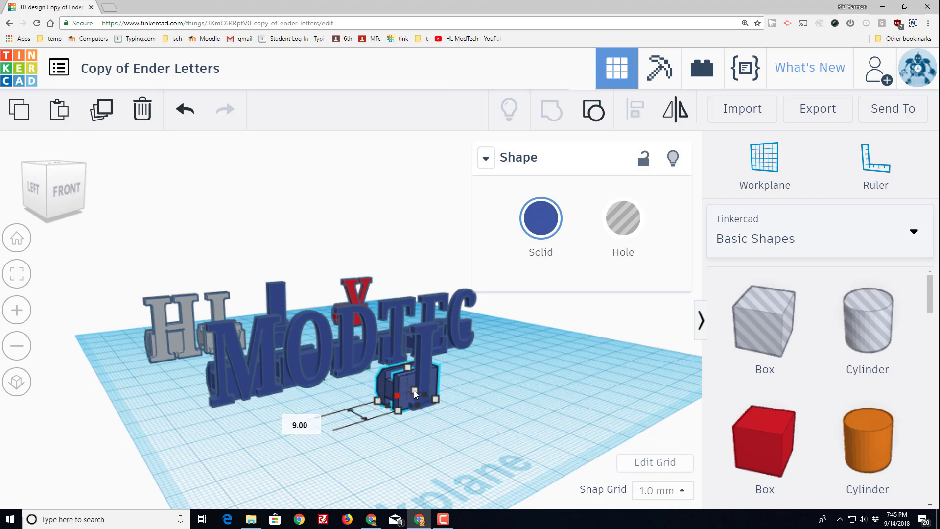
{"action": "key", "text": "ctrl+z"}
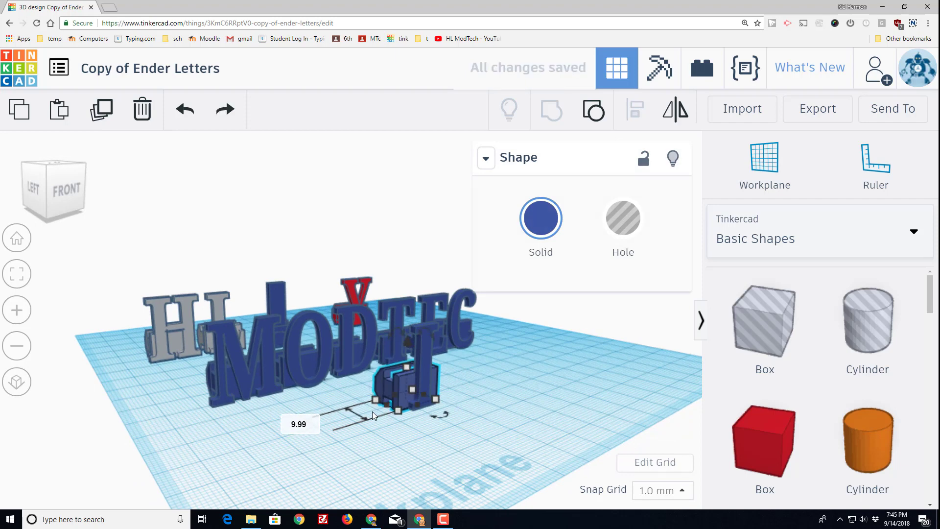
{"action": "left_click_drag", "start_coordinate": [388, 409], "coordinate": [403, 408]}
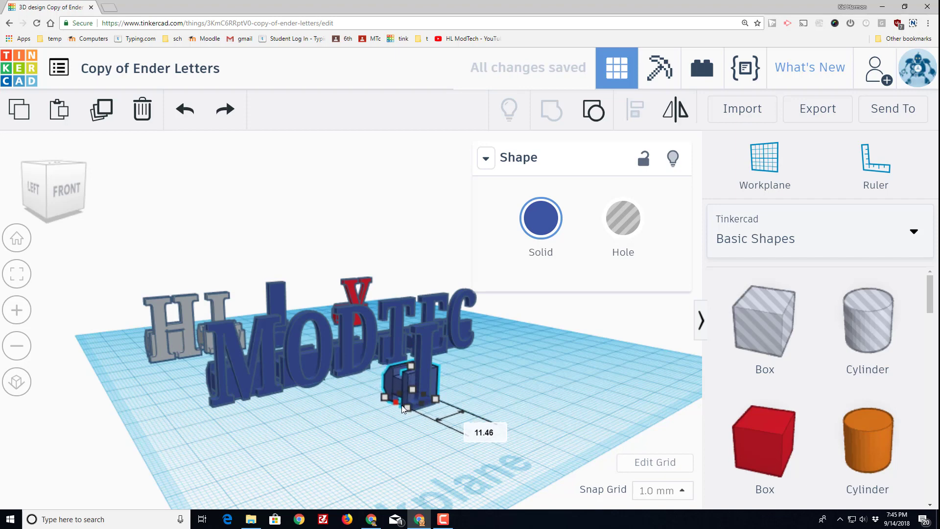
Align the I letter and its block to each other.
{"action": "left_click", "coordinate": [500, 411]}
{"action": "right_click_drag", "start_coordinate": [500, 411], "coordinate": [233, 459]}
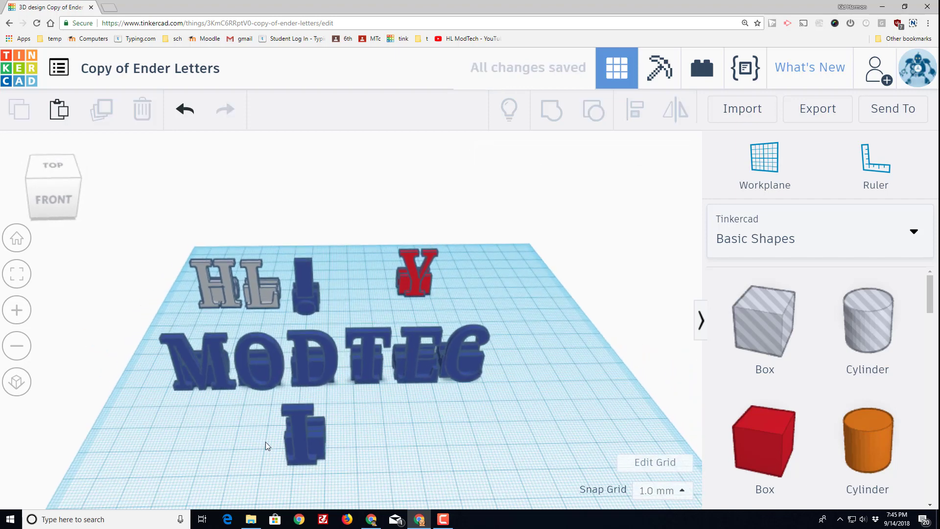
{"action": "left_click_drag", "start_coordinate": [265, 442], "coordinate": [321, 467]}
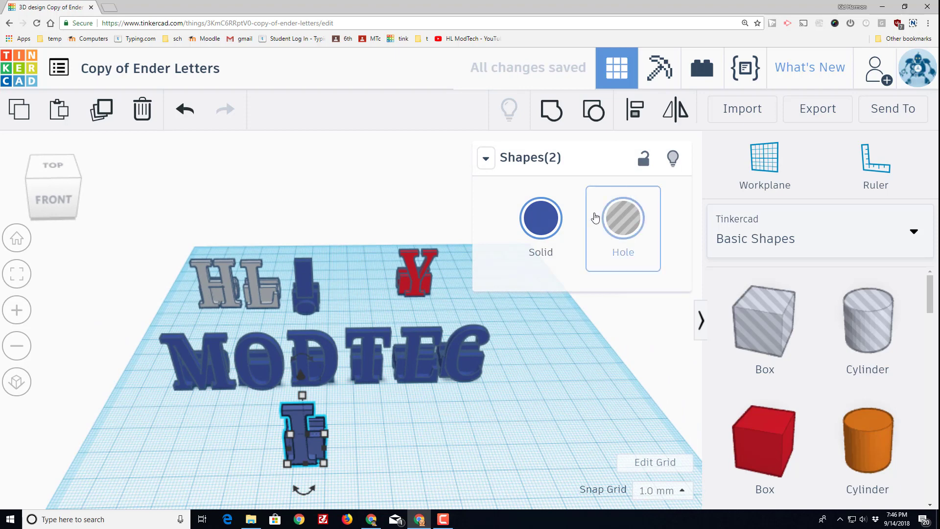
{"action": "left_click", "coordinate": [635, 111]}
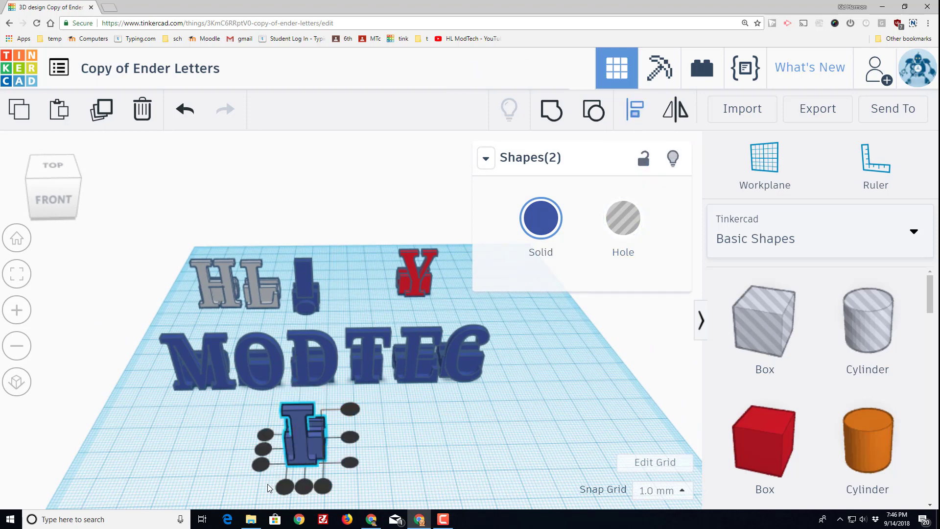
{"action": "left_click", "coordinate": [305, 492]}
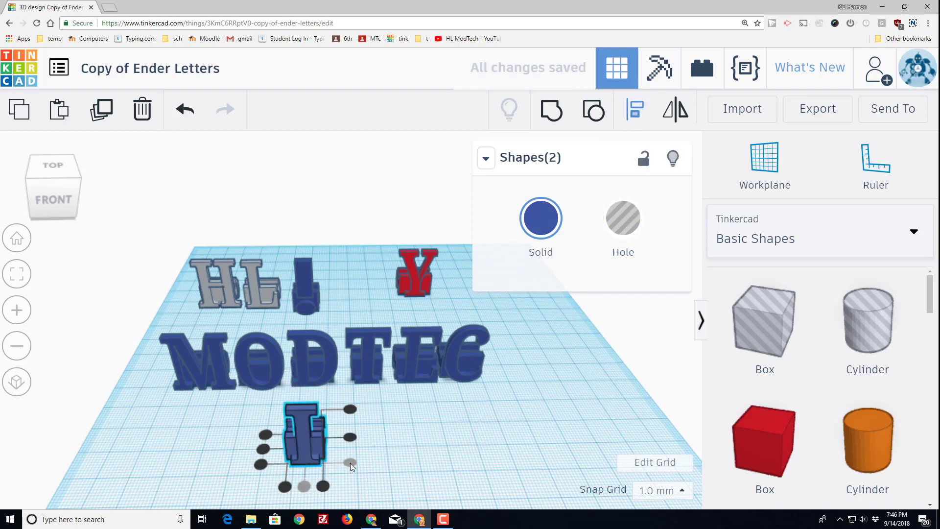
{"action": "left_click", "coordinate": [414, 470]}
Move the grey H from the back row to the front, beside the I, spelling HI.
{"action": "right_click_drag", "start_coordinate": [412, 466], "coordinate": [486, 392]}
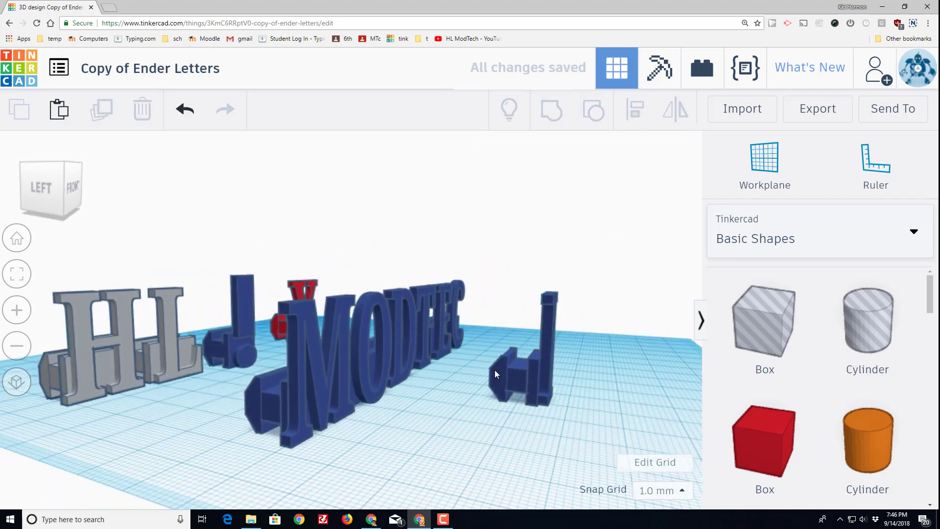
{"action": "right_click_drag", "start_coordinate": [585, 402], "coordinate": [339, 443]}
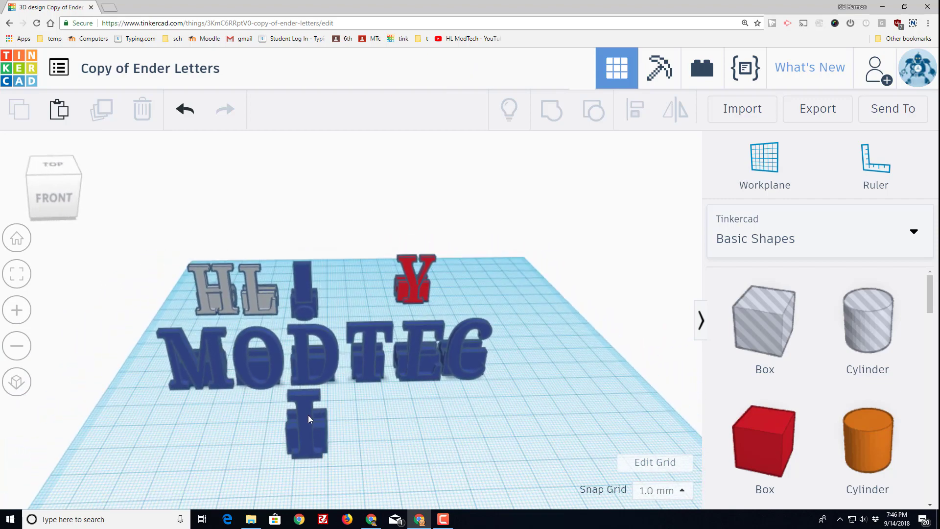
{"action": "left_click_drag", "start_coordinate": [224, 294], "coordinate": [257, 432]}
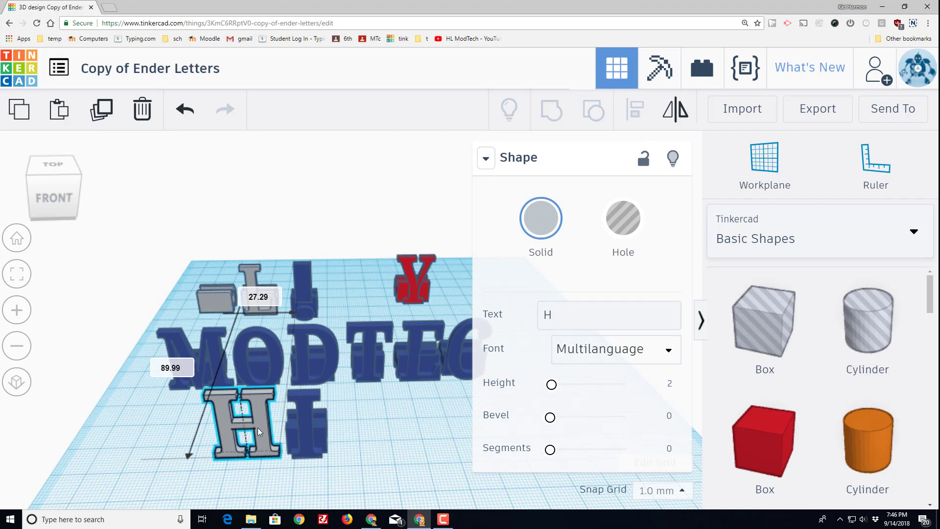
{"action": "key", "text": "ctrl+z"}
{"action": "left_click_drag", "start_coordinate": [151, 269], "coordinate": [227, 431]}
Replace the E in MODTECH with R, then box-select the R and its block.
{"action": "left_click", "coordinate": [400, 430]}
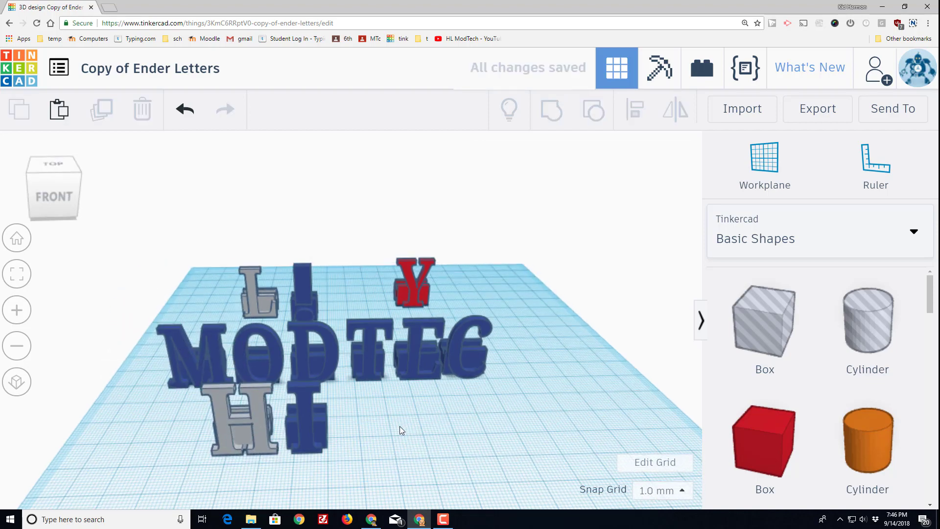
{"action": "mouse_move", "coordinate": [400, 430]}
{"action": "right_mouse_down"}
{"action": "mouse_move", "coordinate": [434, 426]}
{"action": "mouse_move", "coordinate": [383, 415]}
{"action": "mouse_move", "coordinate": [416, 419]}
{"action": "right_mouse_up"}
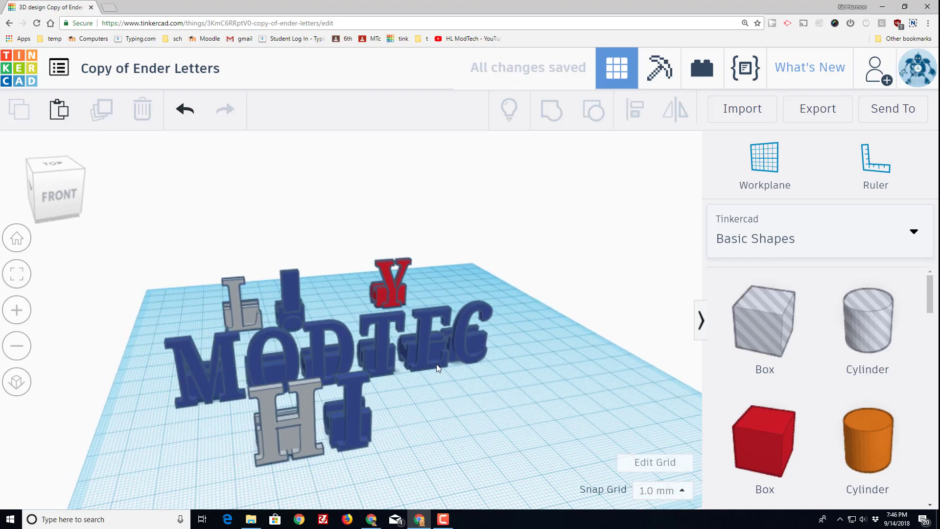
{"action": "right_click_drag", "start_coordinate": [439, 368], "coordinate": [422, 362]}
{"action": "left_click", "coordinate": [421, 361]}
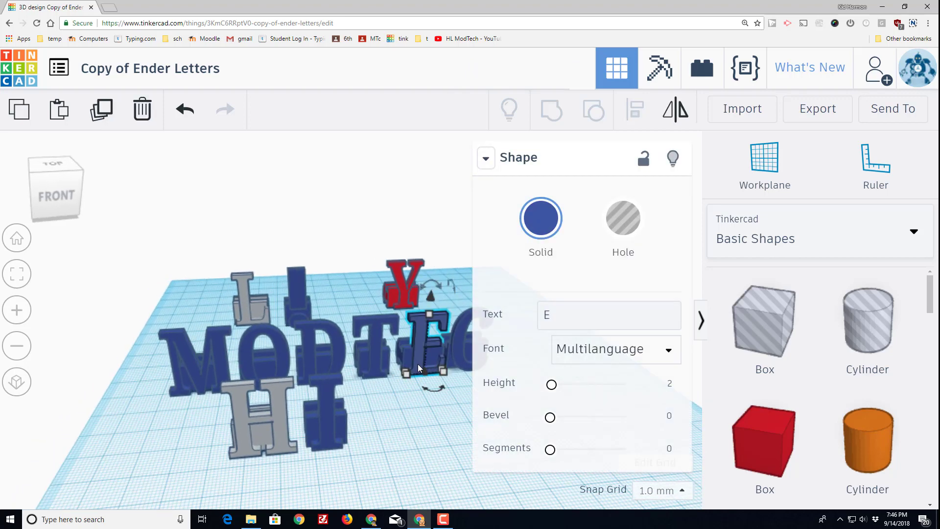
{"action": "left_click_drag", "start_coordinate": [593, 311], "coordinate": [537, 317]}
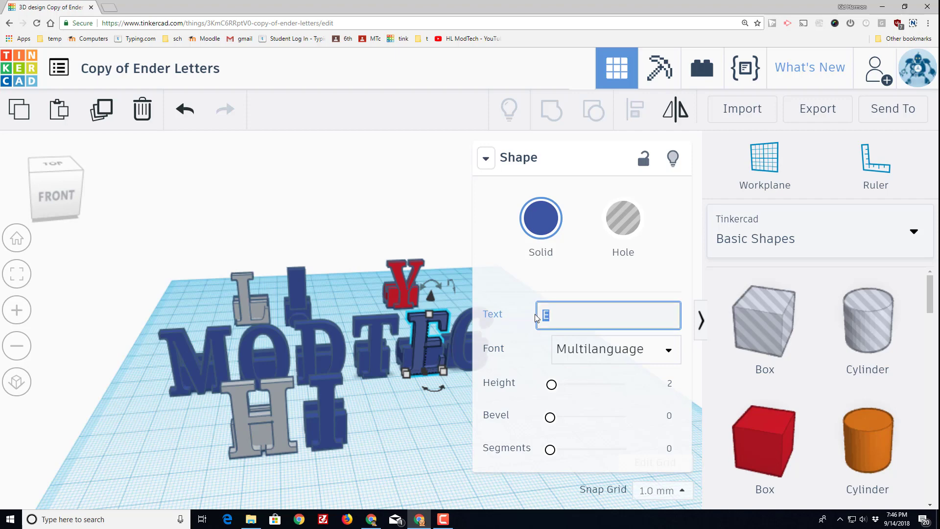
{"action": "type", "text": "R"}
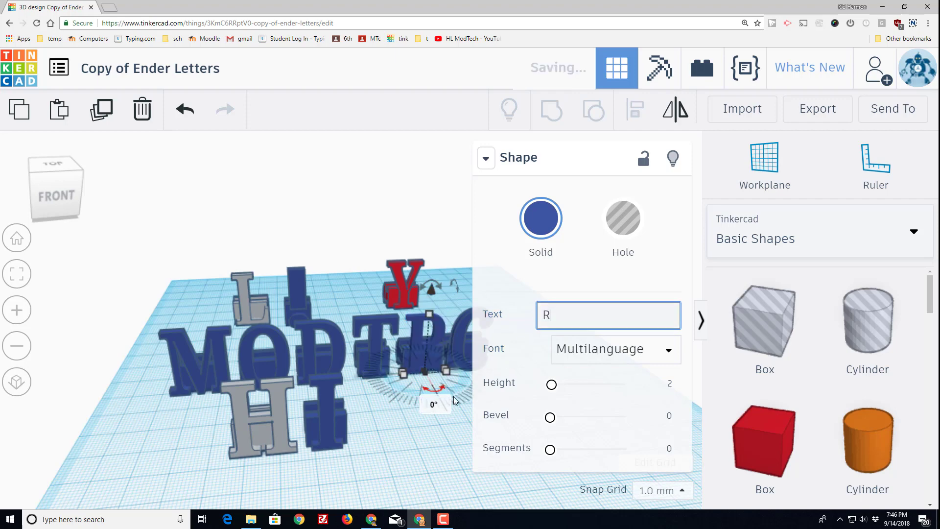
{"action": "left_click", "coordinate": [440, 409]}
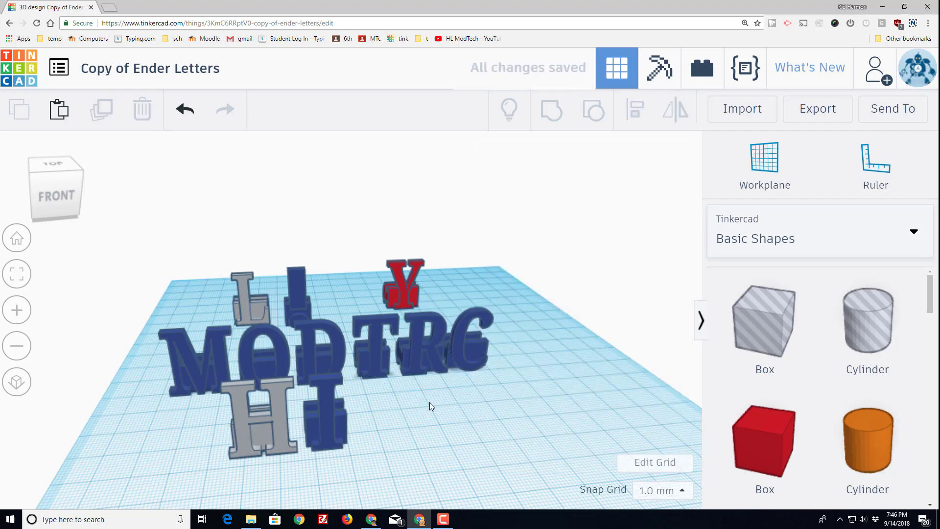
{"action": "left_click_drag", "start_coordinate": [408, 362], "coordinate": [410, 361]}
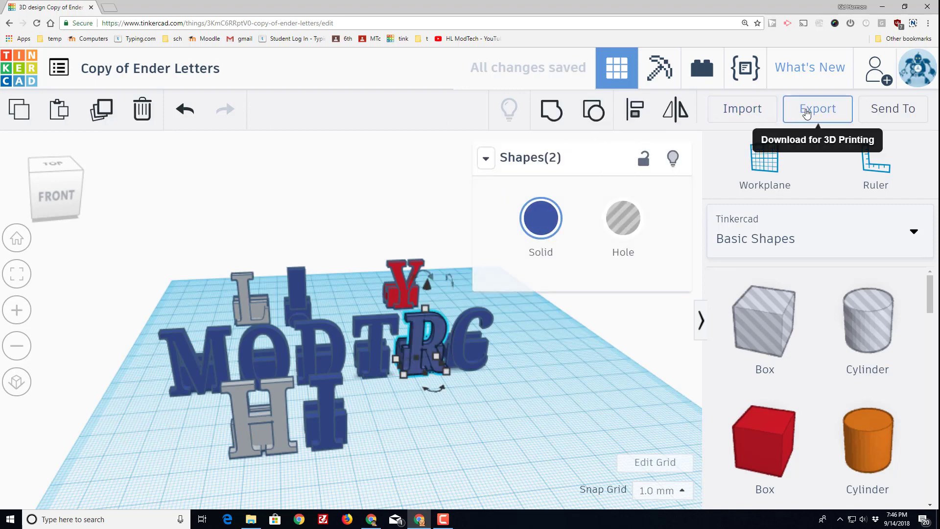
Export only the selected R piece as R.stl into the Dropbox 3dmodeling folder.
{"action": "left_click", "coordinate": [809, 112]}
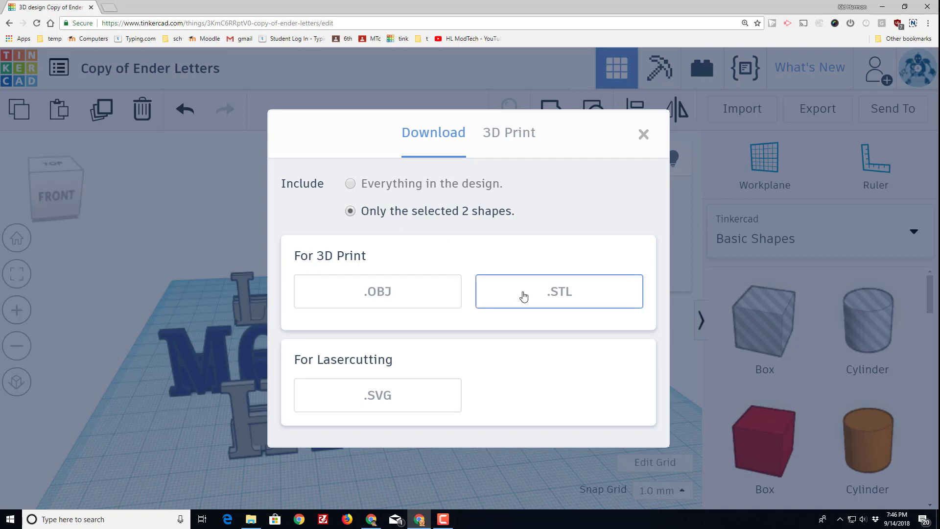
{"action": "left_click", "coordinate": [559, 293]}
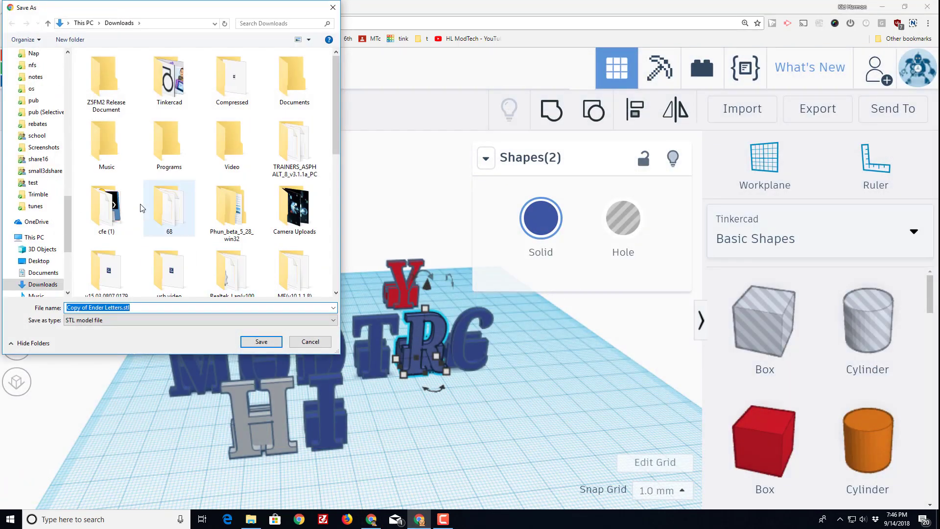
{"action": "scroll", "coordinate": [44, 142], "scroll_direction": "up", "scroll_amount": 1}
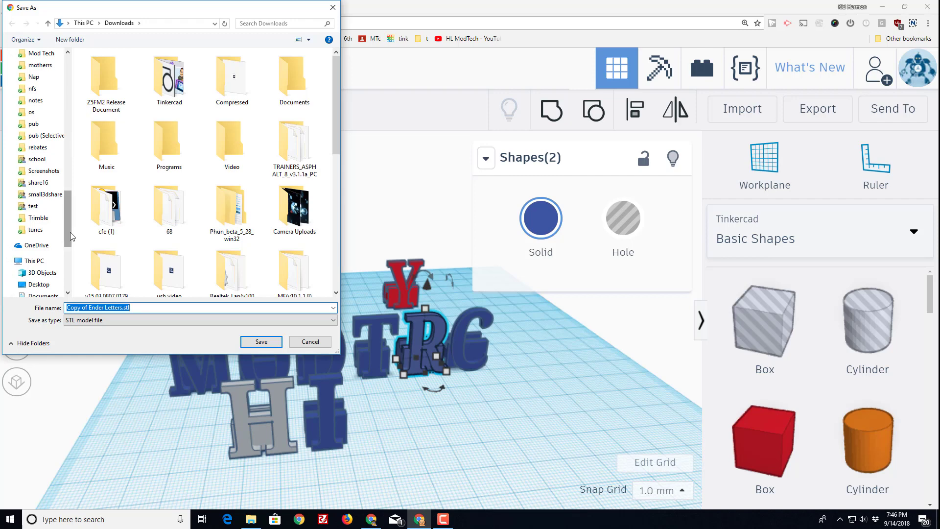
{"action": "left_click_drag", "start_coordinate": [70, 229], "coordinate": [68, 123]}
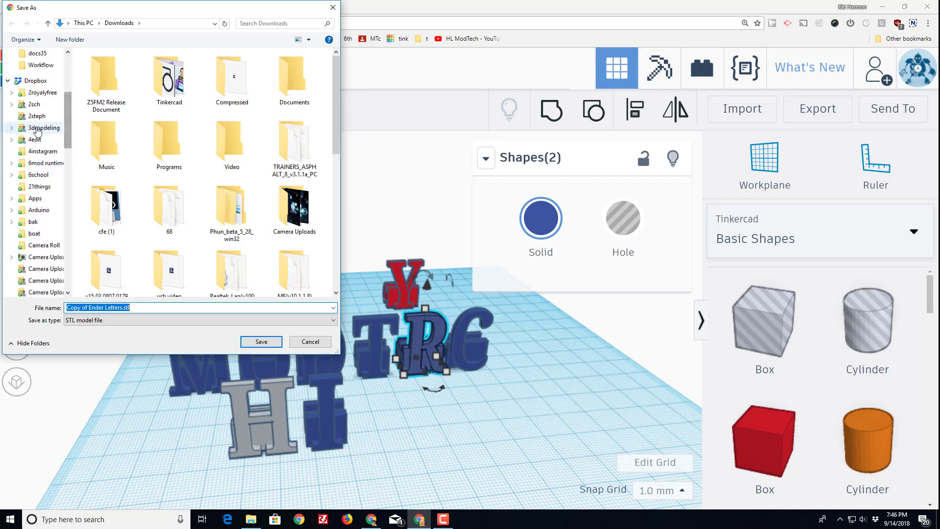
{"action": "left_click", "coordinate": [44, 128]}
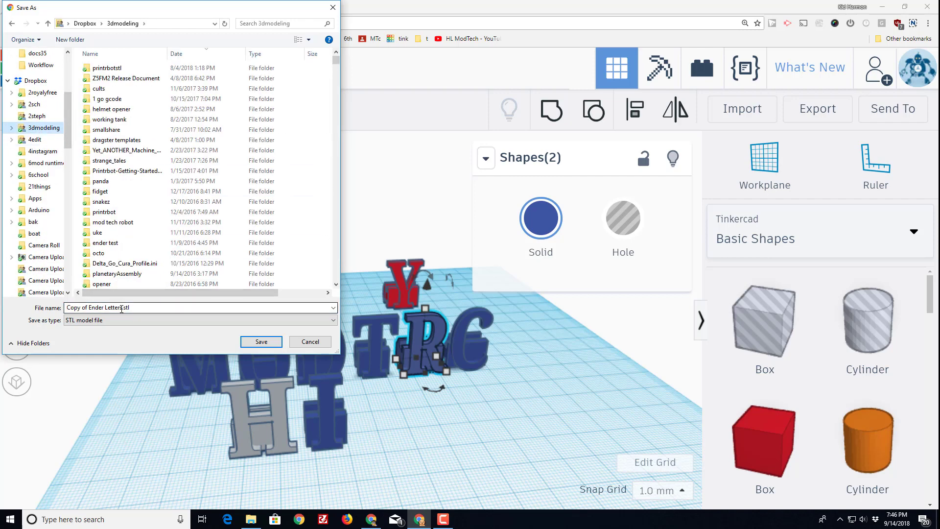
{"action": "left_click", "coordinate": [83, 309]}
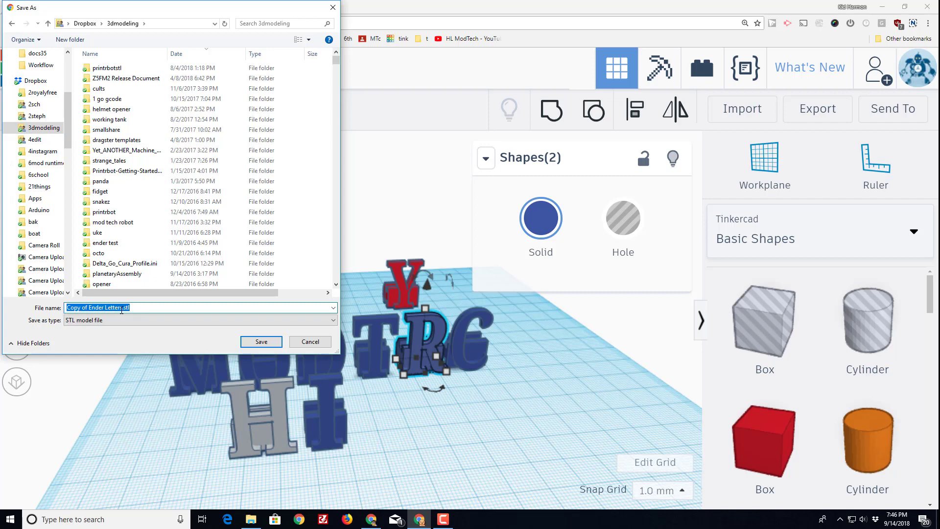
{"action": "left_click_drag", "start_coordinate": [121, 310], "coordinate": [69, 310]}
{"action": "type", "text": "L"}
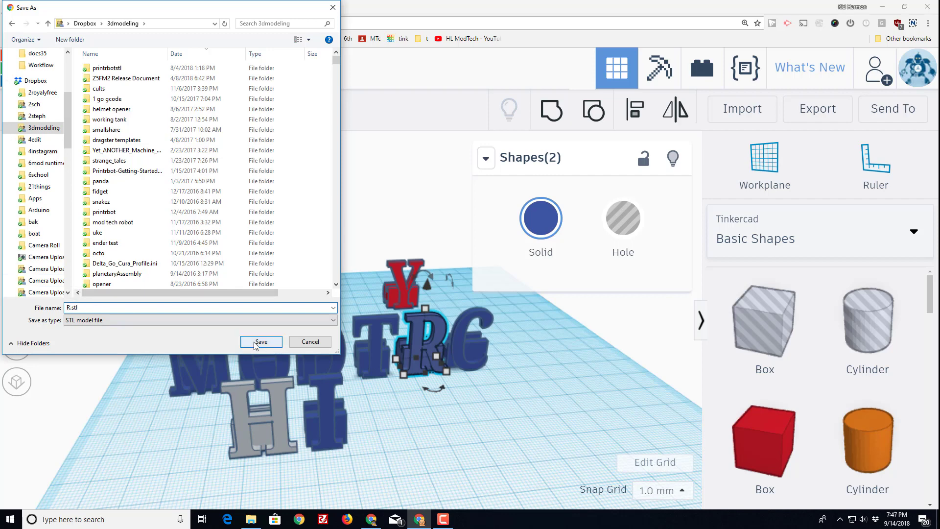
{"action": "left_click", "coordinate": [277, 340]}
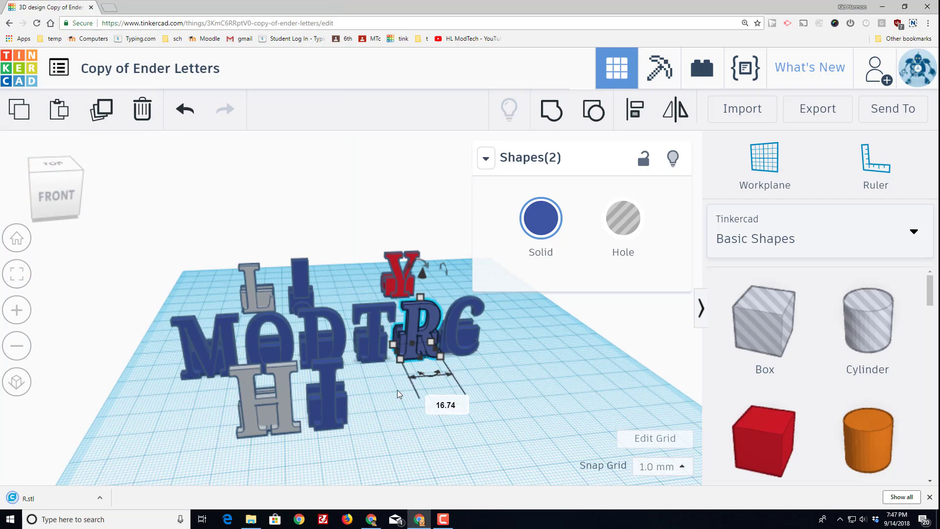
Duplicate the G letter and its block and move the copy forward onto open workplane.
{"action": "right_click_drag", "start_coordinate": [399, 392], "coordinate": [396, 357]}
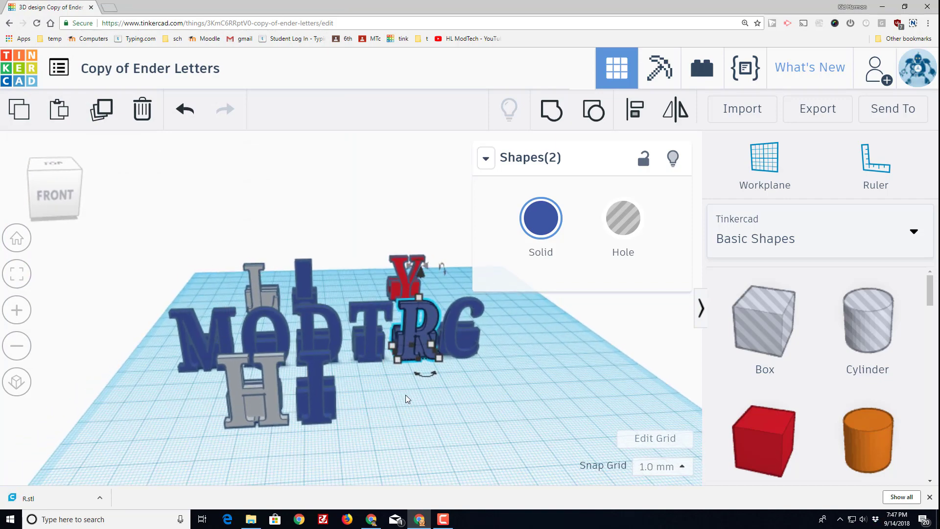
{"action": "right_click_drag", "start_coordinate": [405, 395], "coordinate": [345, 359]}
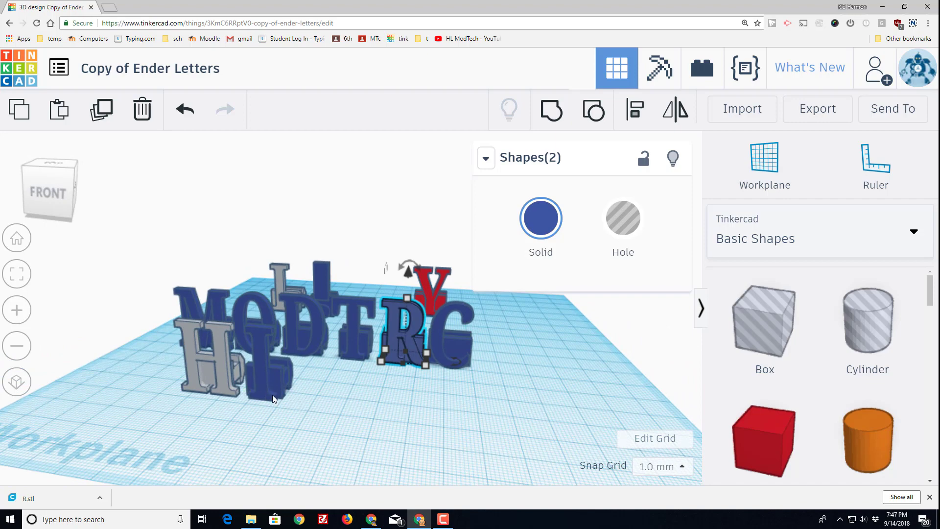
{"action": "scroll", "coordinate": [319, 420], "scroll_direction": "up", "scroll_amount": 3}
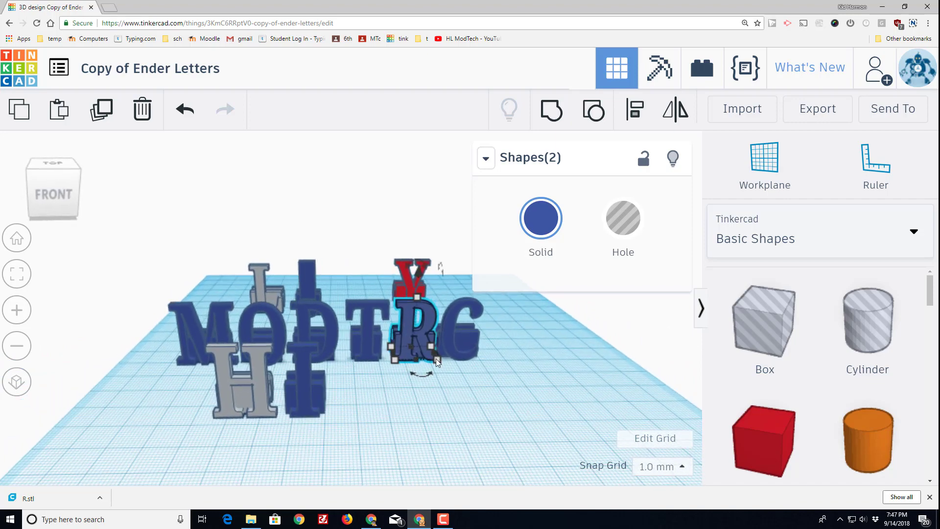
{"action": "left_click_drag", "start_coordinate": [514, 327], "coordinate": [527, 405]}
{"action": "left_click", "coordinate": [101, 110]}
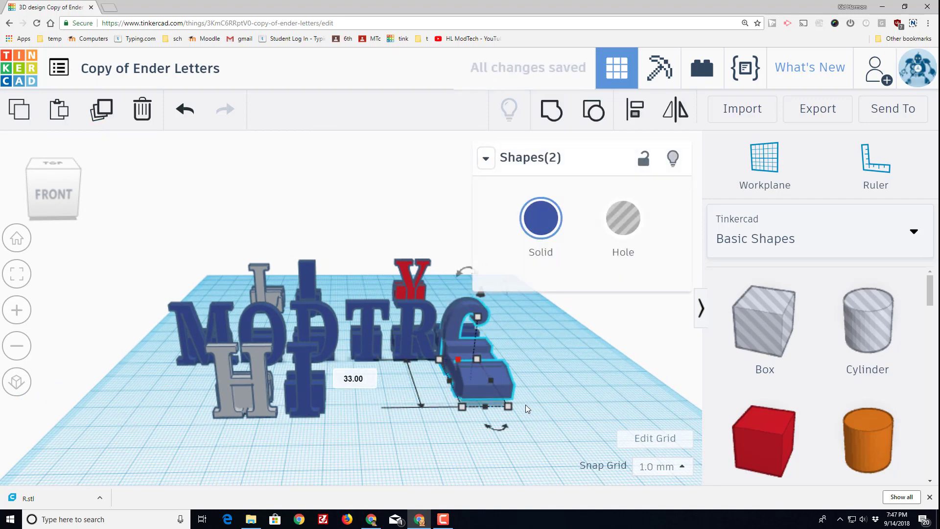
{"action": "key", "text": "ctrl+z"}
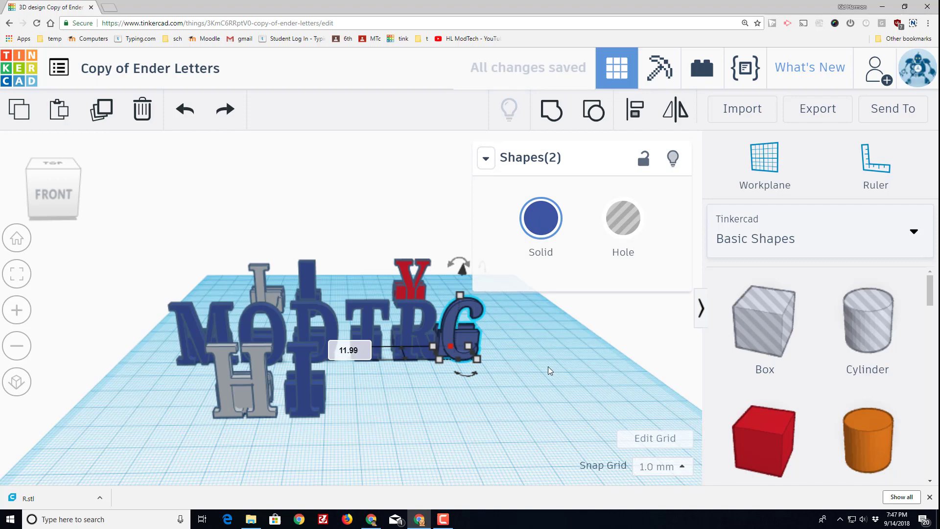
{"action": "key", "text": "Down"}
{"action": "key", "text": "Down"}
{"action": "key", "text": "Down"}
{"action": "key", "text": "Down"}
{"action": "key", "text": "Down"}
{"action": "key", "text": "Down"}
{"action": "key", "text": "Down"}
{"action": "key", "text": "Down"}
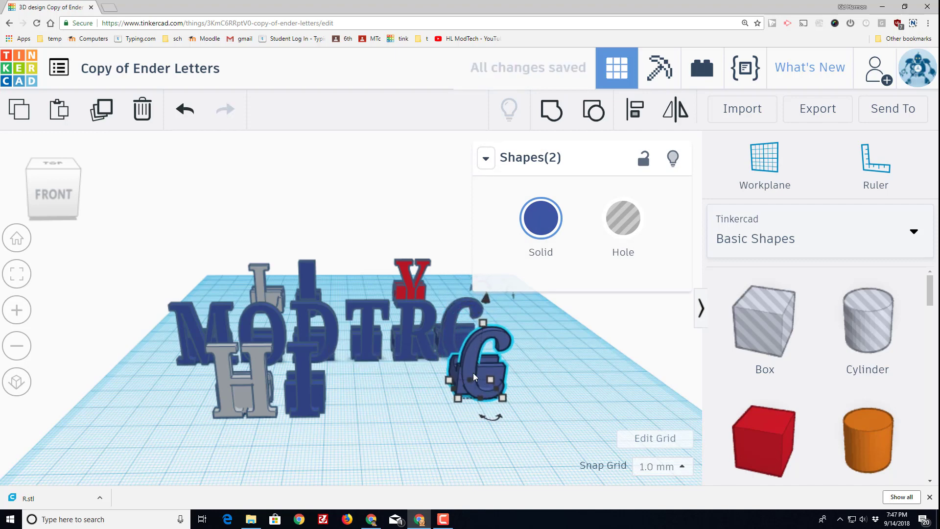
{"action": "left_click_drag", "start_coordinate": [472, 369], "coordinate": [448, 377]}
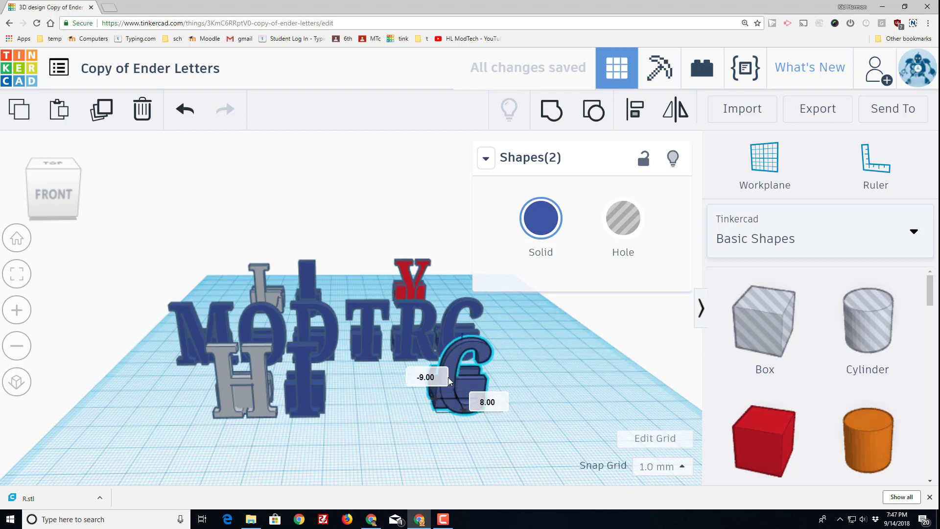
{"action": "left_click", "coordinate": [516, 381]}
{"action": "right_click_drag", "start_coordinate": [515, 381], "coordinate": [520, 360]}
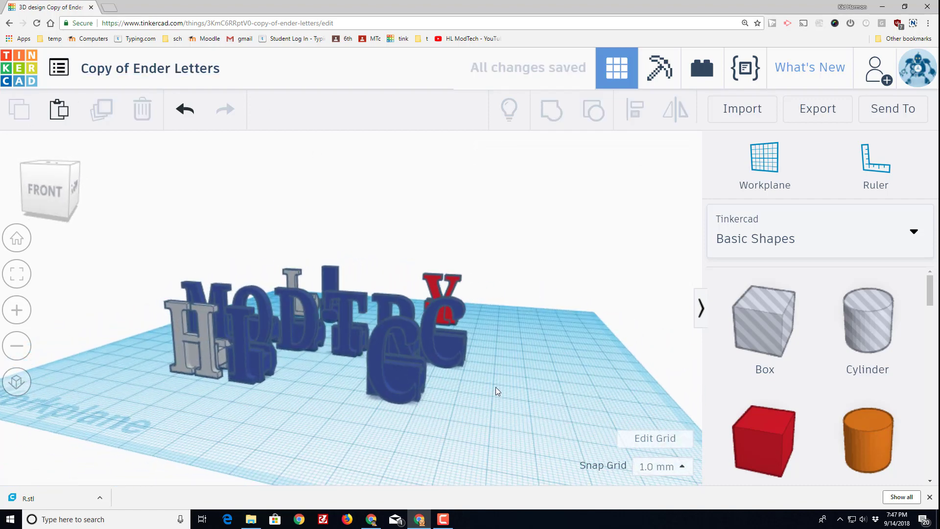
{"action": "right_click_drag", "start_coordinate": [496, 386], "coordinate": [615, 375]}
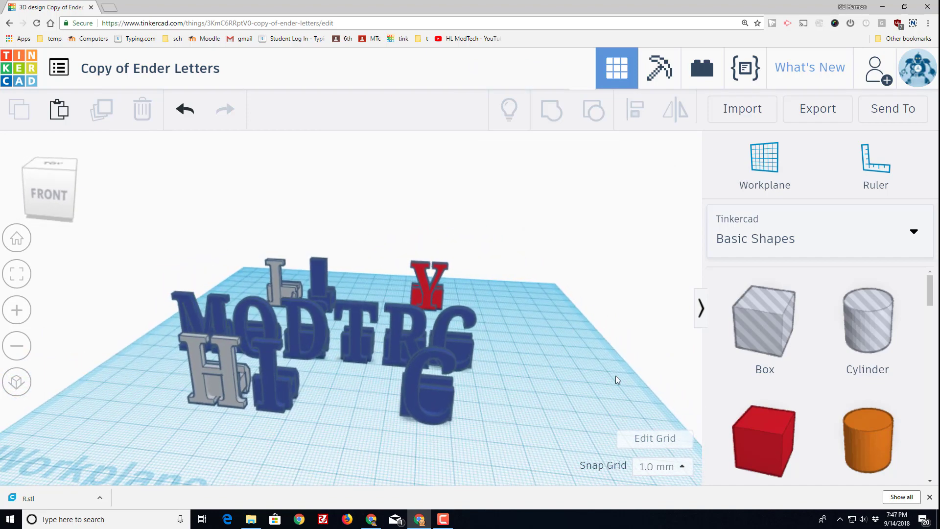
Switch the C letter's font to Sans and undo its tilt so it stands upright.
{"action": "left_click", "coordinate": [443, 321]}
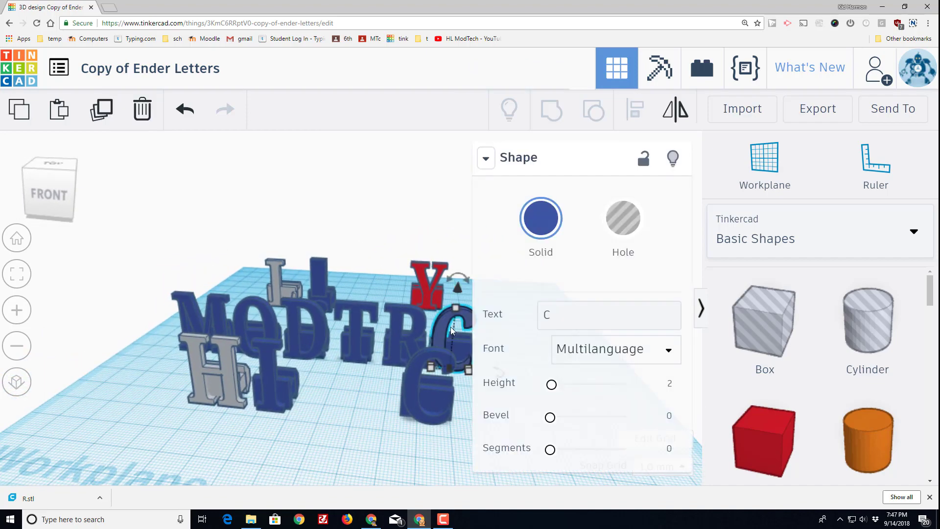
{"action": "left_click", "coordinate": [610, 353]}
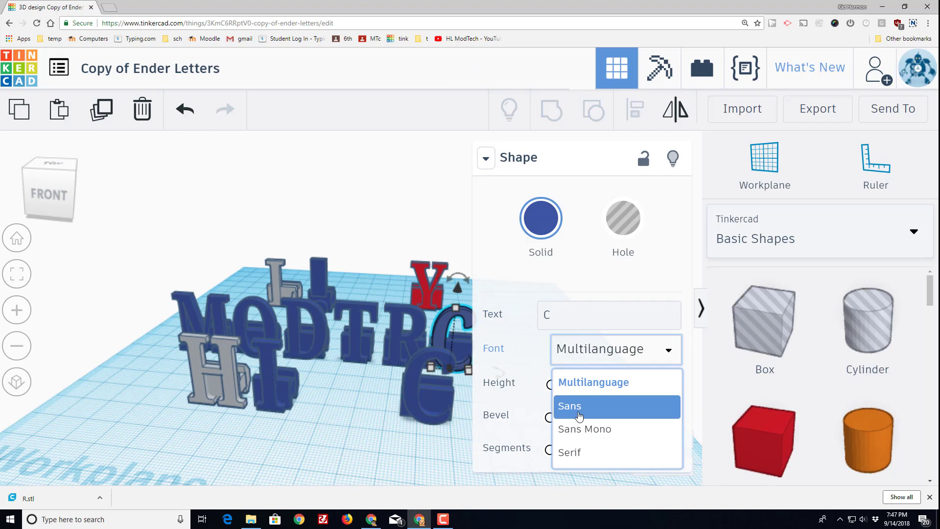
{"action": "left_click", "coordinate": [577, 408]}
{"action": "scroll", "coordinate": [362, 375], "scroll_direction": "down", "scroll_amount": 5}
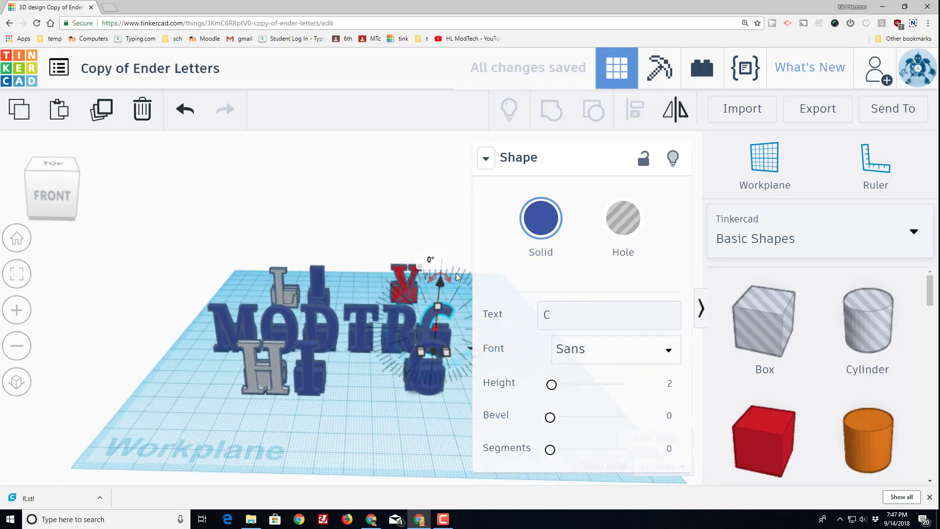
{"action": "left_click", "coordinate": [485, 158]}
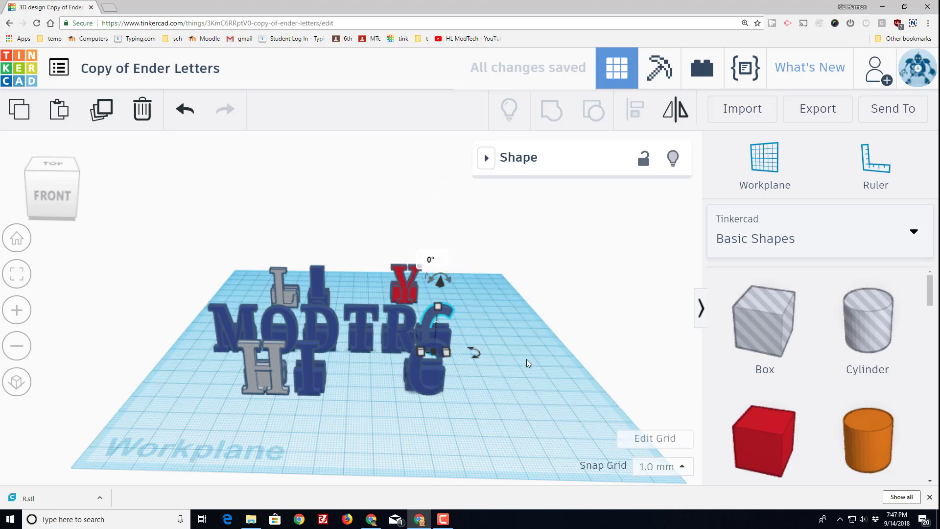
{"action": "scroll", "coordinate": [507, 372], "scroll_direction": "up", "scroll_amount": 5}
{"action": "scroll", "coordinate": [503, 365], "scroll_direction": "down", "scroll_amount": 2}
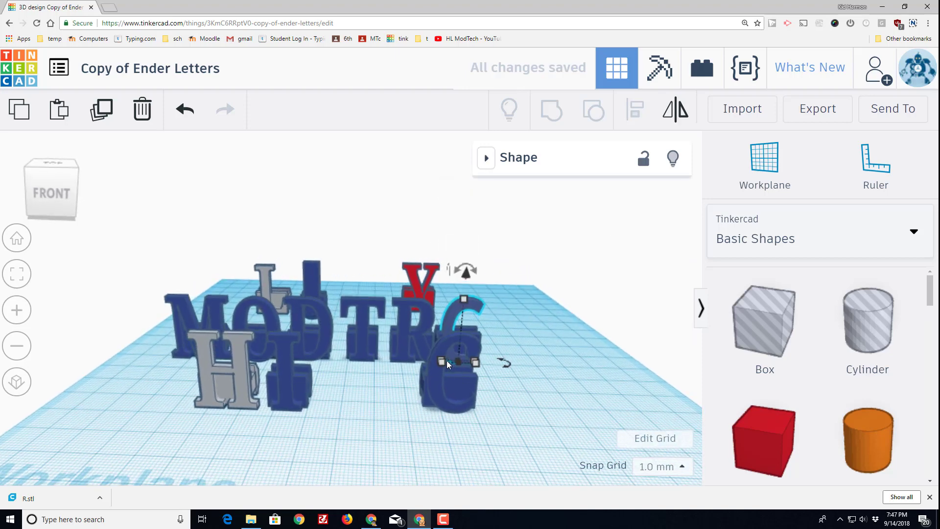
{"action": "key", "text": "ctrl+z"}
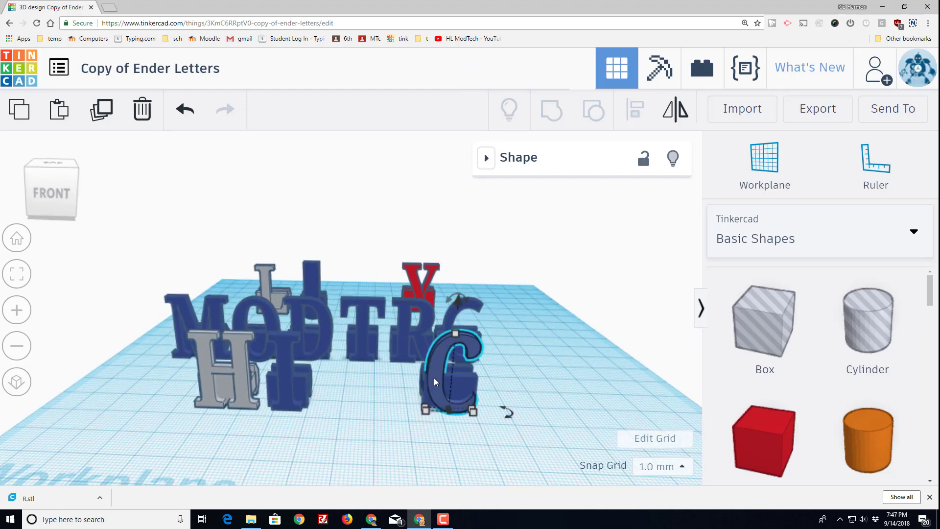
{"action": "left_click", "coordinate": [655, 309]}
Show all Shape Generators, place a Script shape, then delete the misplaced copy.
{"action": "left_click", "coordinate": [771, 235]}
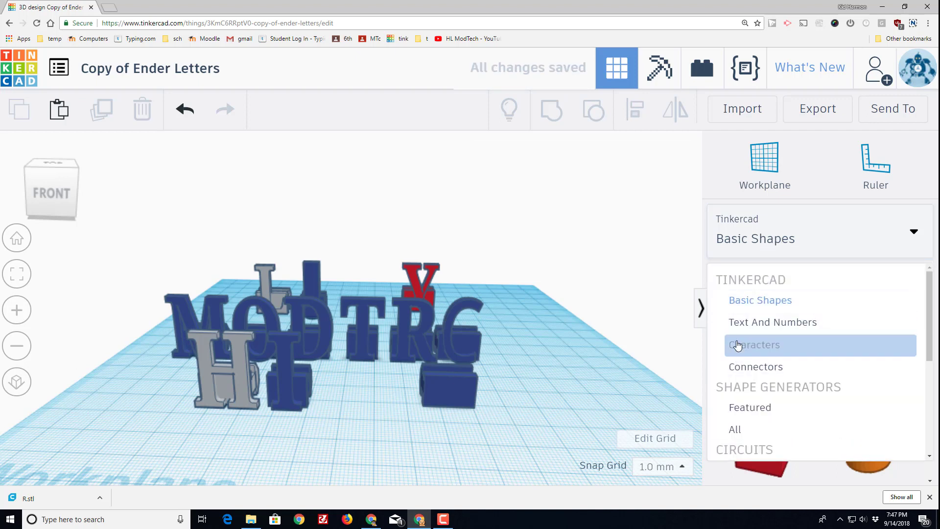
{"action": "left_click", "coordinate": [737, 428]}
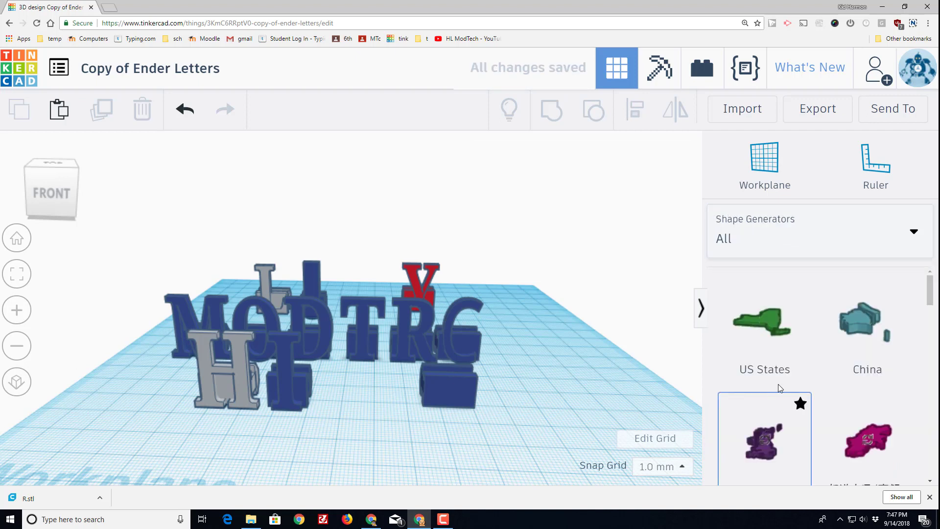
{"action": "scroll", "coordinate": [812, 327], "scroll_direction": "down", "scroll_amount": 10}
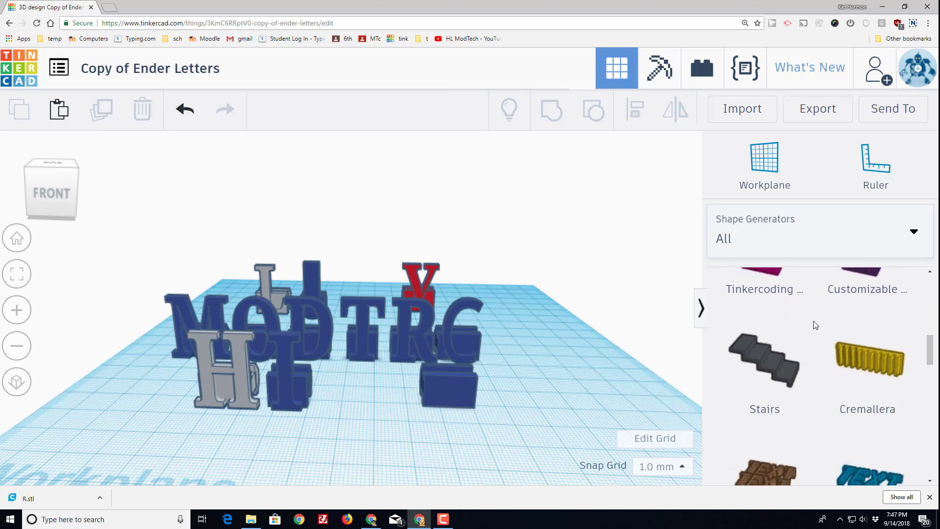
{"action": "scroll", "coordinate": [815, 325], "scroll_direction": "down", "scroll_amount": 2}
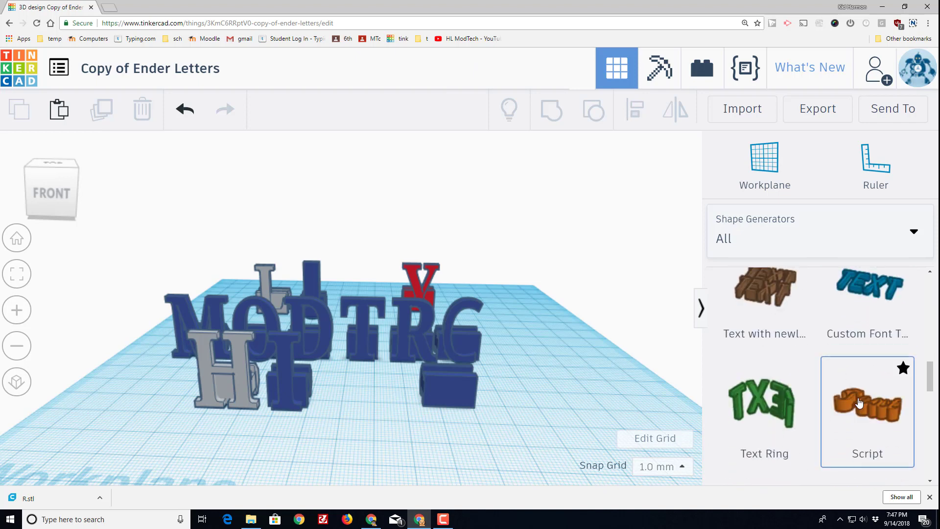
{"action": "left_click_drag", "start_coordinate": [859, 402], "coordinate": [565, 404]}
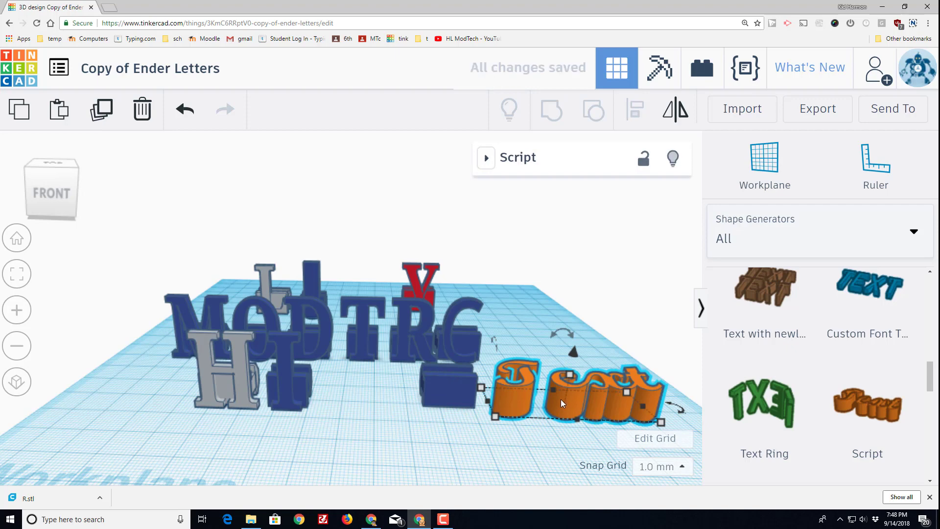
{"action": "key", "text": "Delete"}
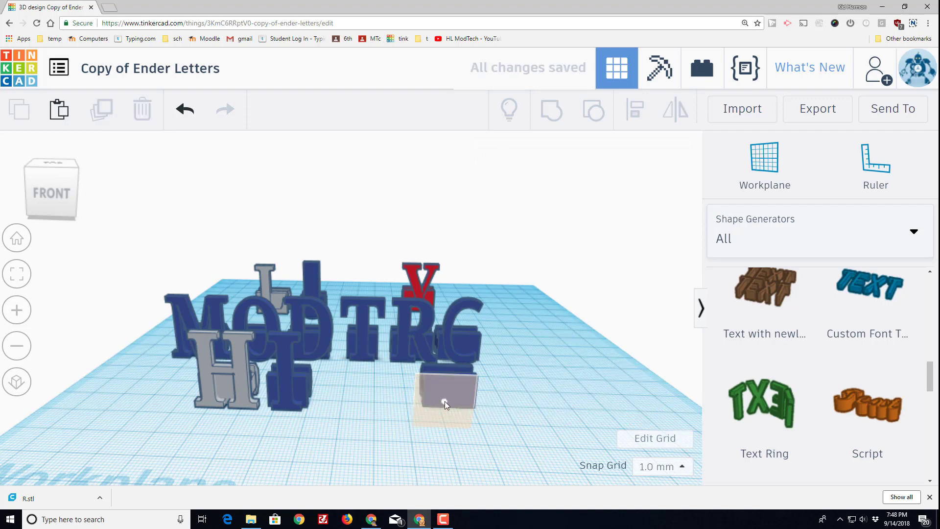
Put a workplane on the dark block's front face and drop a Script shape onto it.
{"action": "key", "text": "w"}
{"action": "left_click", "coordinate": [447, 398]}
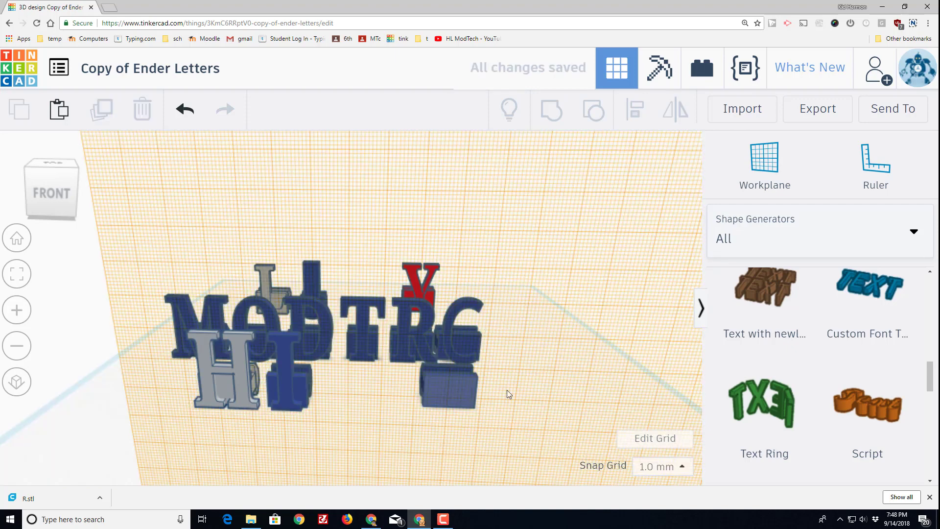
{"action": "left_click_drag", "start_coordinate": [866, 404], "coordinate": [472, 380]}
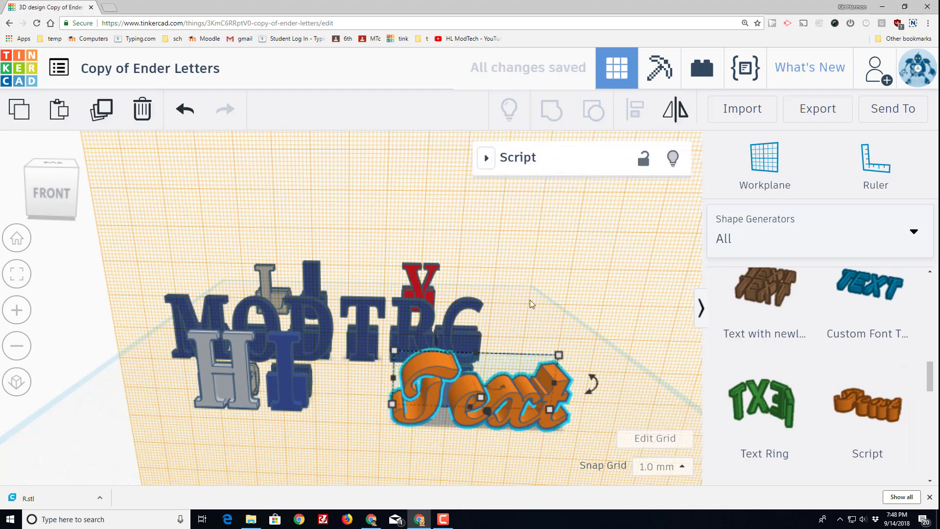
{"action": "left_click", "coordinate": [489, 160]}
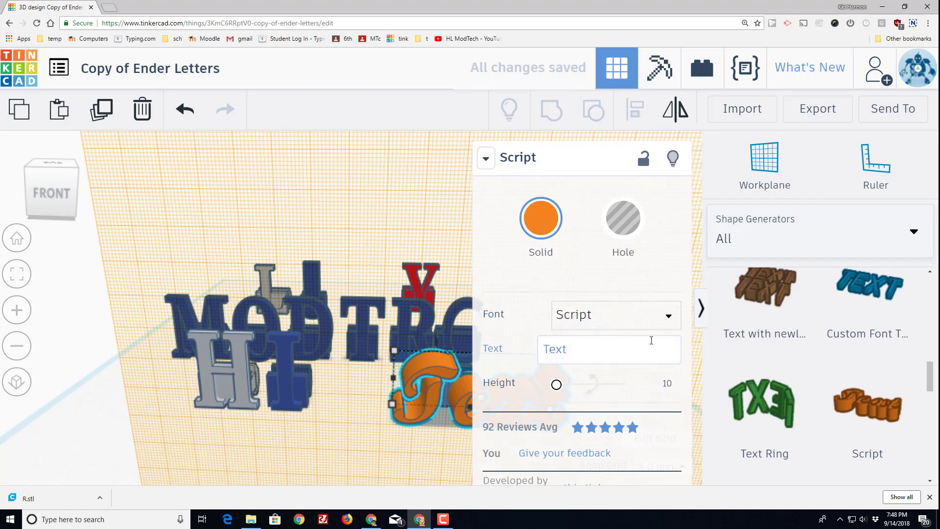
{"action": "right_click_drag", "start_coordinate": [377, 375], "coordinate": [410, 366]}
{"action": "scroll", "coordinate": [408, 362], "scroll_direction": "up", "scroll_amount": 3}
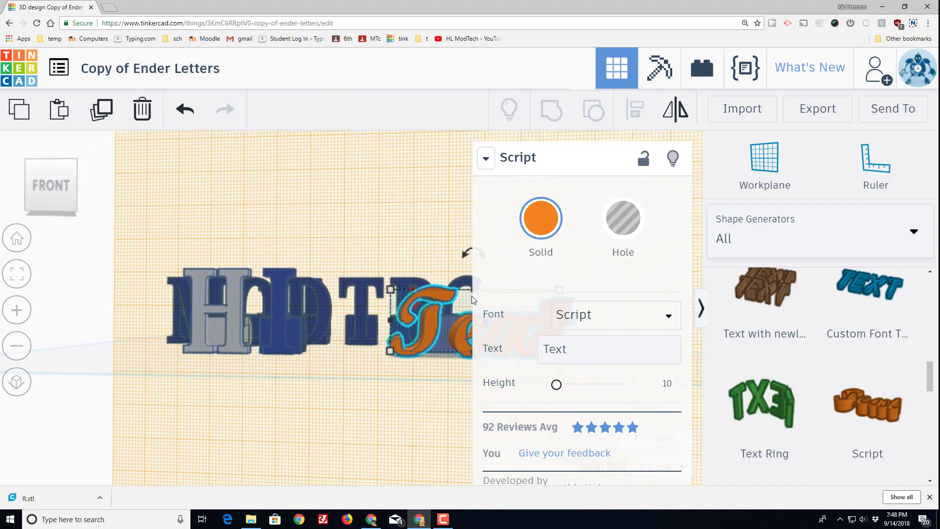
{"action": "left_click", "coordinate": [578, 321]}
{"action": "left_click", "coordinate": [578, 321]}
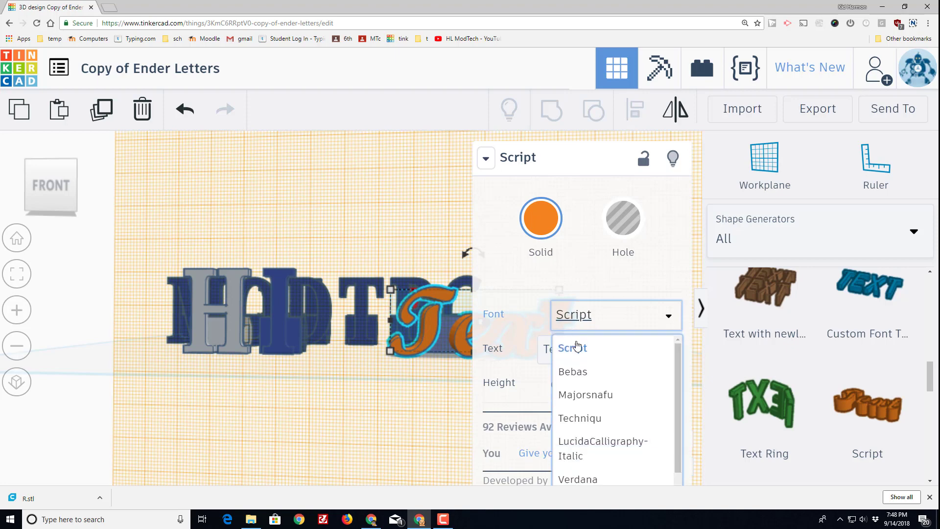
Try the Bebas, Majorsnafu and Techniqu fonts on the Script text.
{"action": "left_click", "coordinate": [581, 373]}
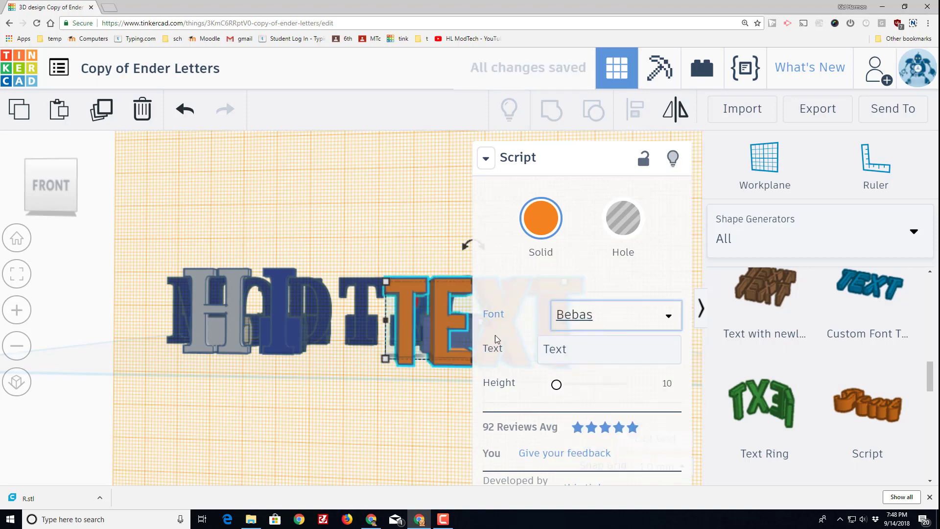
{"action": "left_click", "coordinate": [587, 326]}
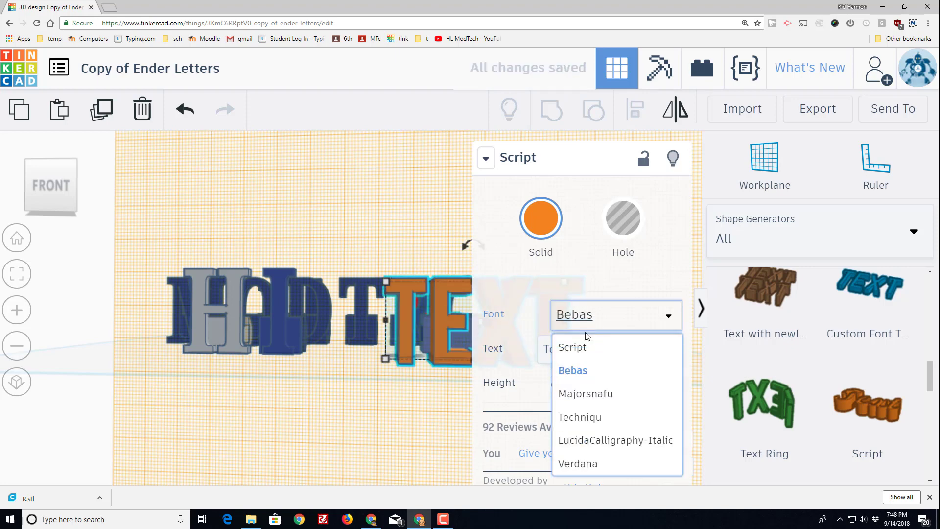
{"action": "left_click", "coordinate": [586, 394]}
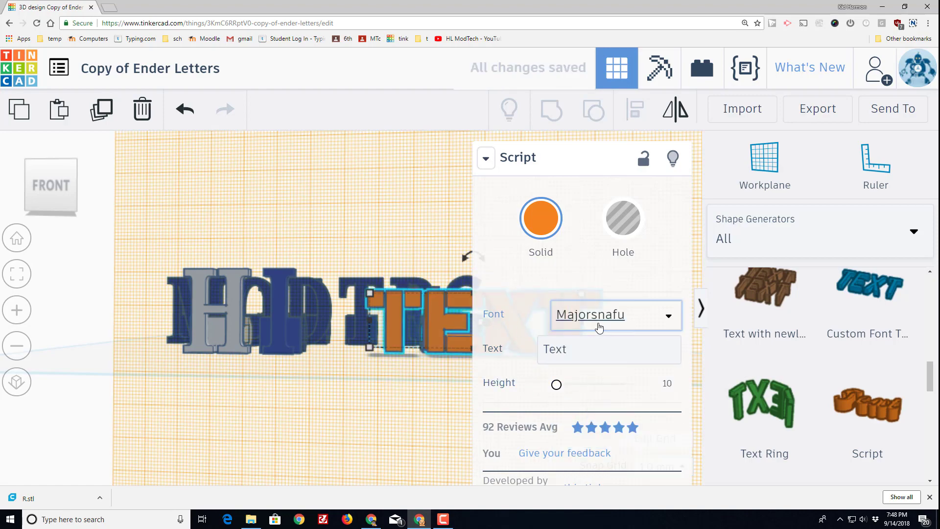
{"action": "left_click", "coordinate": [578, 318]}
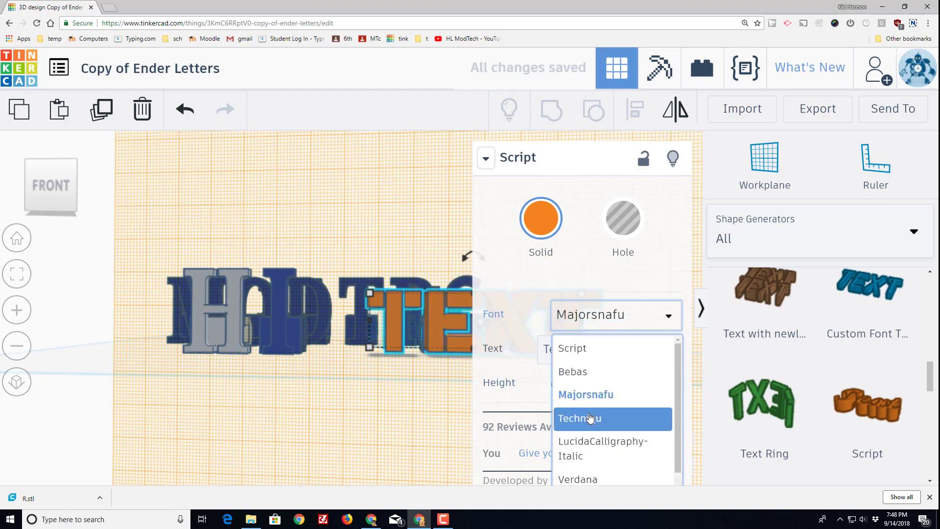
{"action": "left_click", "coordinate": [589, 416]}
{"action": "scroll", "coordinate": [406, 371], "scroll_direction": "down", "scroll_amount": 2}
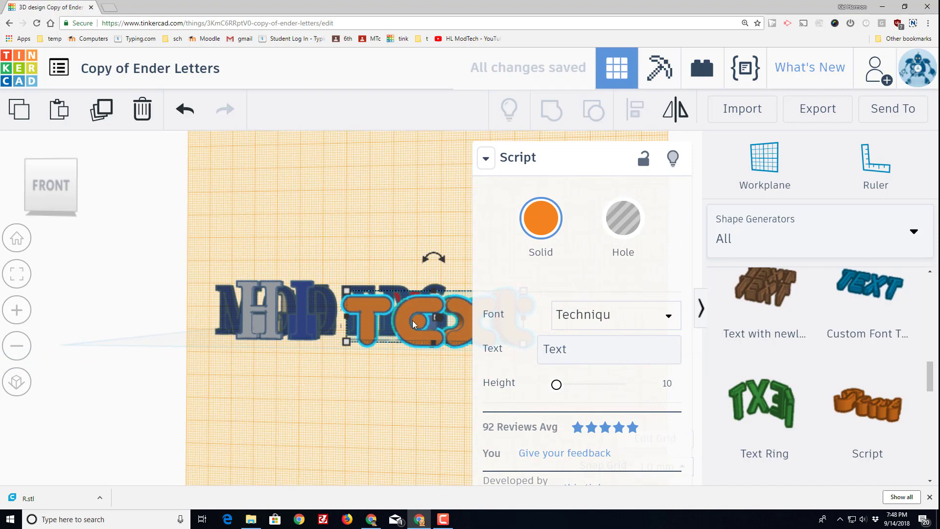
{"action": "scroll", "coordinate": [410, 352], "scroll_direction": "down", "scroll_amount": 1}
{"action": "right_click_drag", "start_coordinate": [410, 349], "coordinate": [431, 350]}
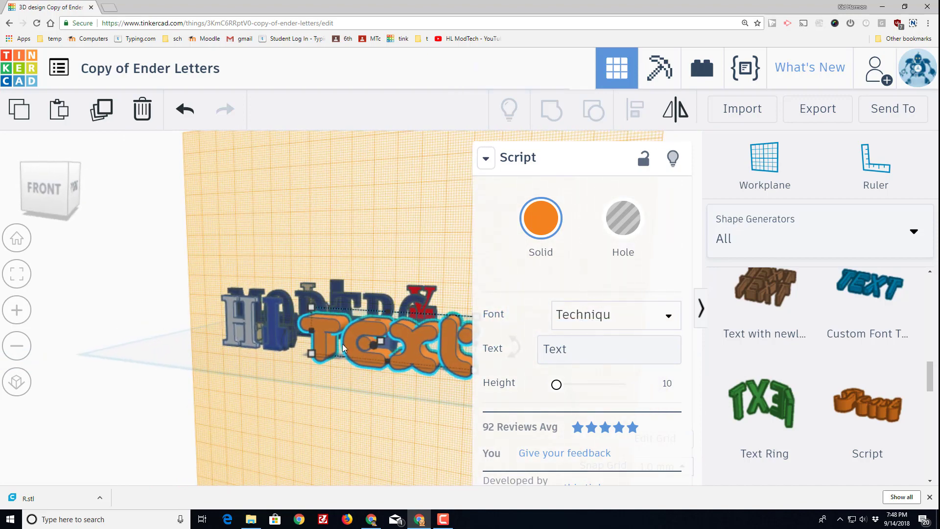
Try the LucidaCalligraphy-Italic, Verdana and Stencil fonts on the Script text.
{"action": "left_click", "coordinate": [612, 326]}
{"action": "left_click", "coordinate": [602, 442]}
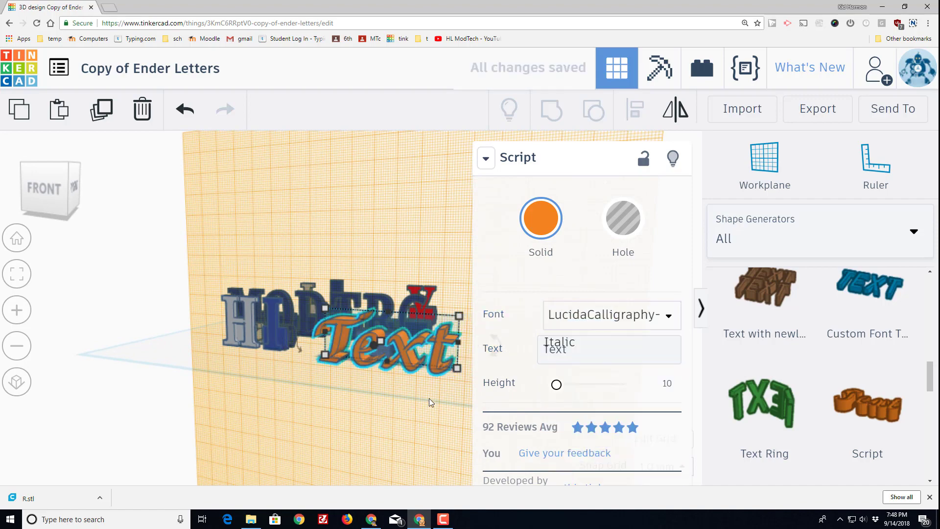
{"action": "right_click_drag", "start_coordinate": [447, 354], "coordinate": [452, 347]}
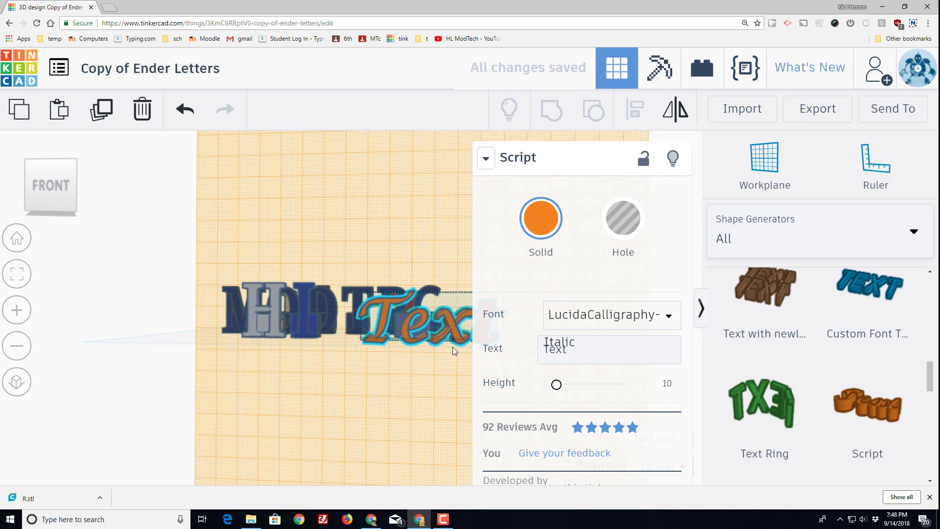
{"action": "left_click", "coordinate": [611, 319]}
{"action": "left_click", "coordinate": [565, 465]}
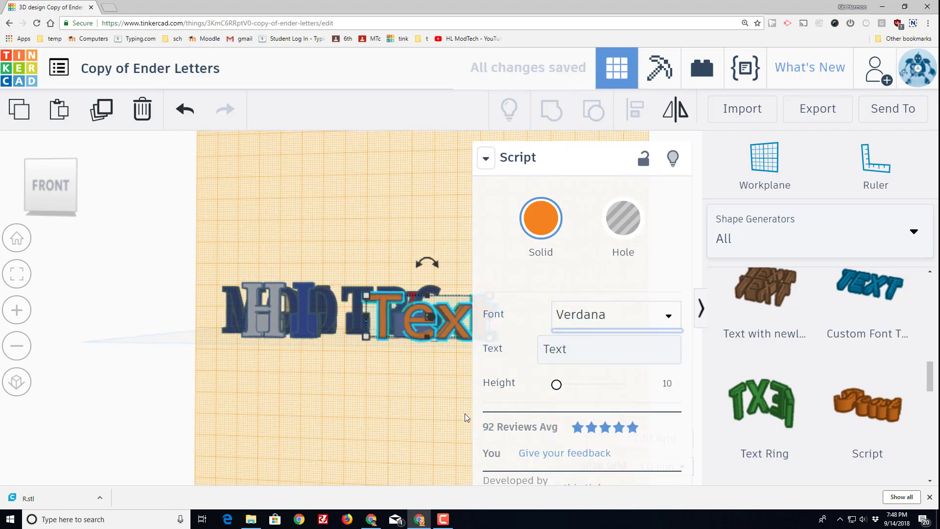
{"action": "right_click_drag", "start_coordinate": [465, 413], "coordinate": [400, 366]}
{"action": "left_click", "coordinate": [609, 325]}
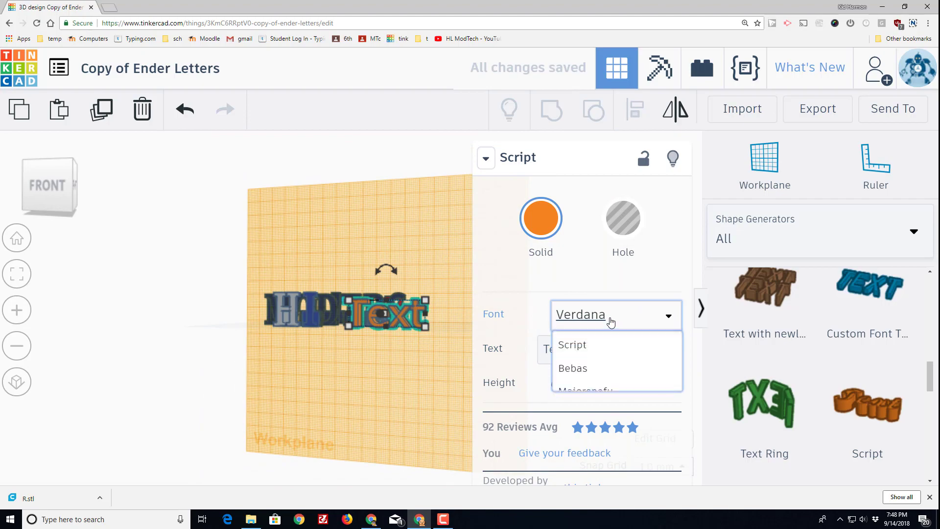
{"action": "scroll", "coordinate": [607, 446], "scroll_direction": "down", "scroll_amount": 1}
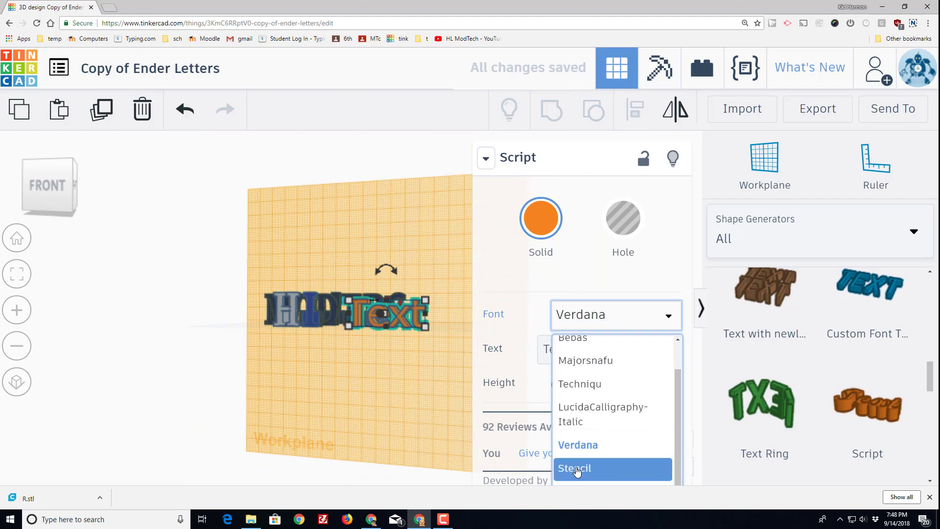
{"action": "left_click", "coordinate": [607, 468]}
{"action": "scroll", "coordinate": [384, 342], "scroll_direction": "up", "scroll_amount": 2}
{"action": "right_click_drag", "start_coordinate": [432, 351], "coordinate": [456, 355]}
Settle on Bebas as the Script text's font.
{"action": "scroll", "coordinate": [393, 347], "scroll_direction": "up", "scroll_amount": 3}
{"action": "scroll", "coordinate": [409, 351], "scroll_direction": "down", "scroll_amount": 4}
{"action": "scroll", "coordinate": [397, 353], "scroll_direction": "down", "scroll_amount": 3}
{"action": "left_click", "coordinate": [605, 320]}
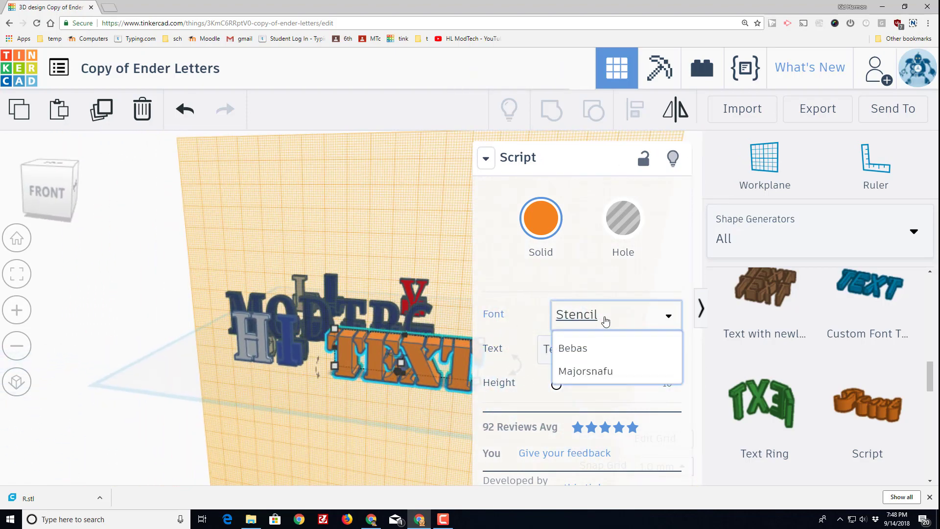
{"action": "left_click", "coordinate": [583, 352]}
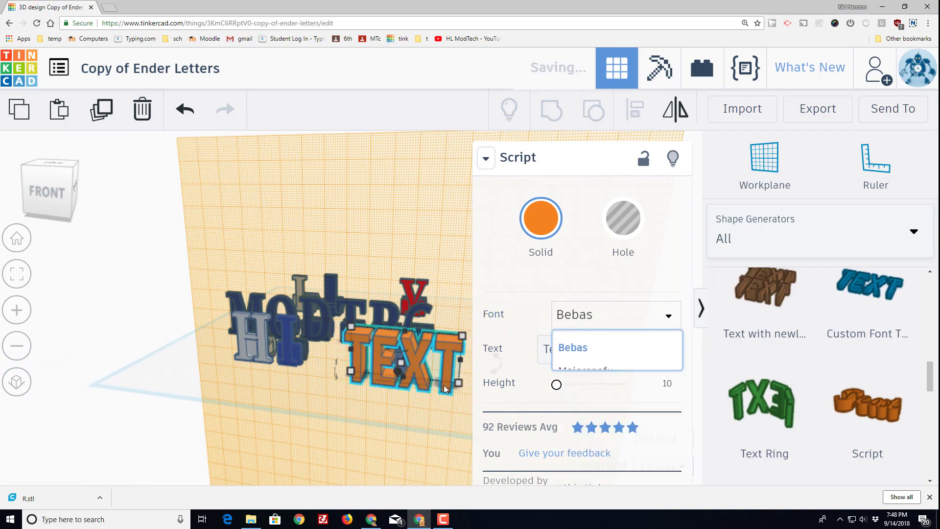
{"action": "right_click_drag", "start_coordinate": [396, 401], "coordinate": [598, 335]}
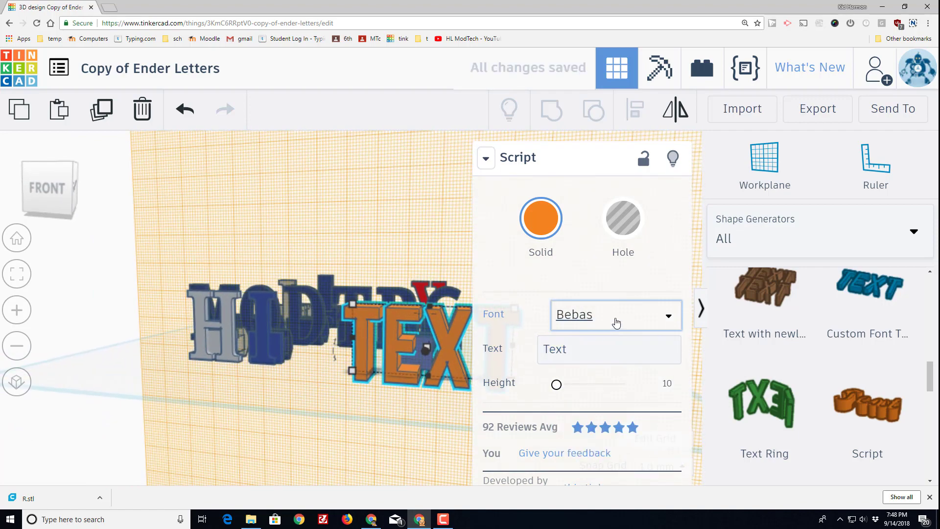
Change the Bebas script text to read Z.
{"action": "left_click", "coordinate": [572, 357]}
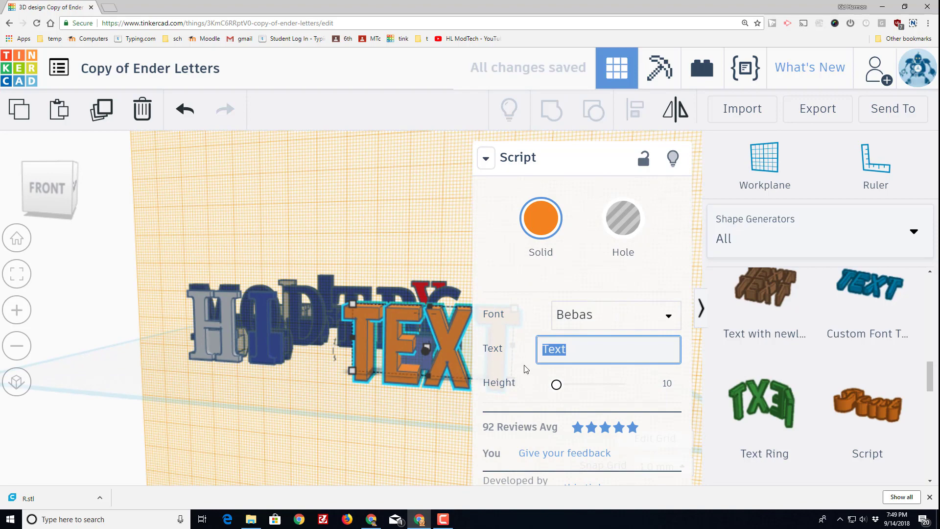
{"action": "type", "text": "Z"}
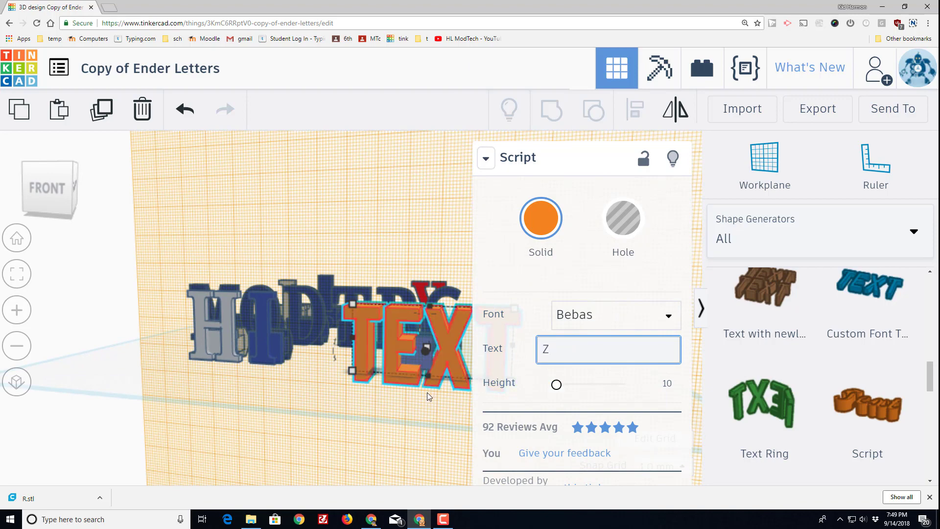
{"action": "right_click_drag", "start_coordinate": [359, 401], "coordinate": [405, 439]}
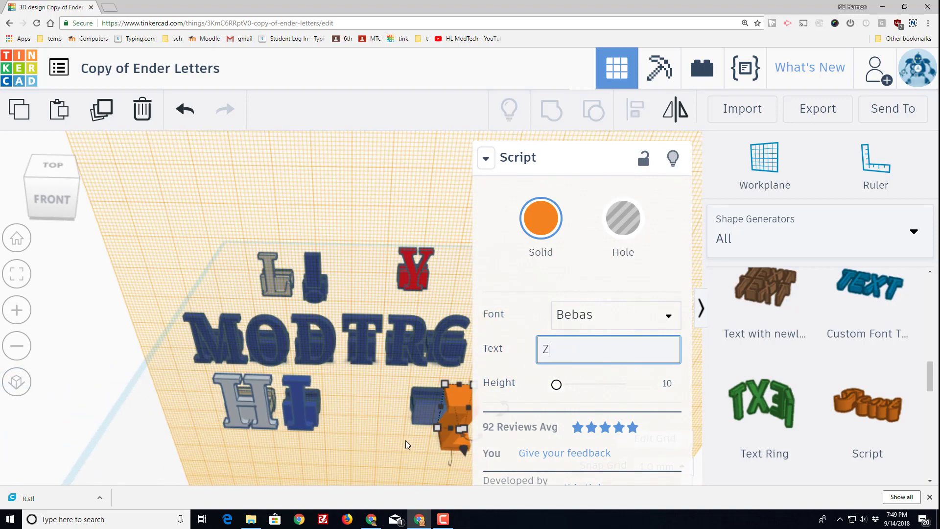
Centre the dark-blue block horizontally with the Z, then reselect both from the front.
{"action": "left_click_drag", "start_coordinate": [410, 411], "coordinate": [461, 434]}
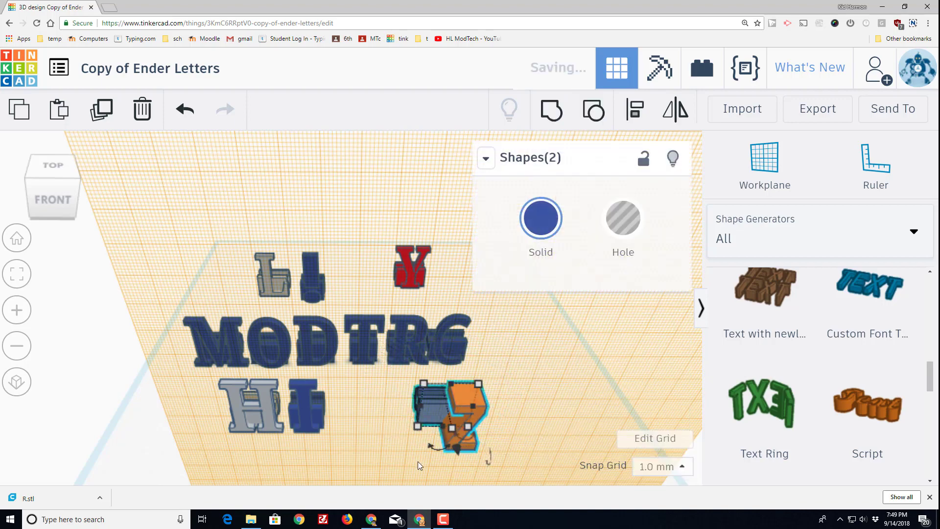
{"action": "left_click", "coordinate": [635, 110]}
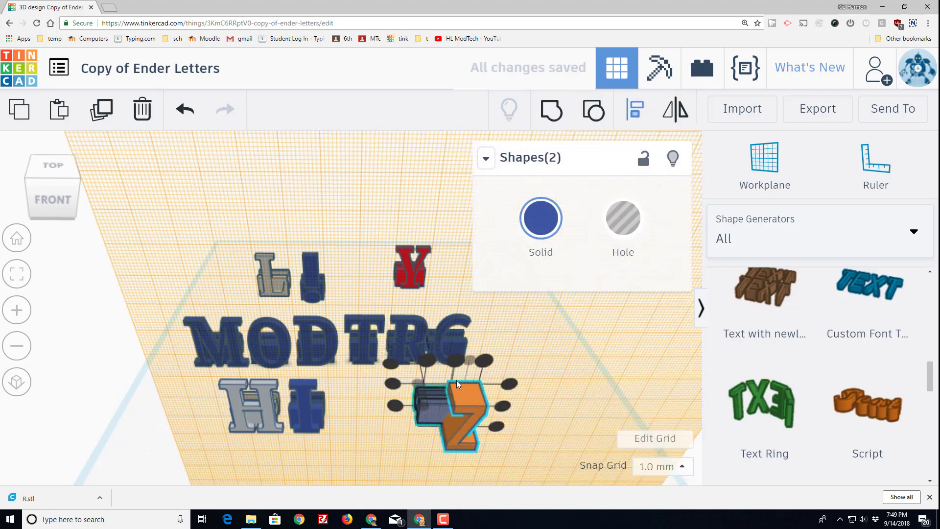
{"action": "left_click", "coordinate": [454, 361]}
{"action": "left_click", "coordinate": [478, 458]}
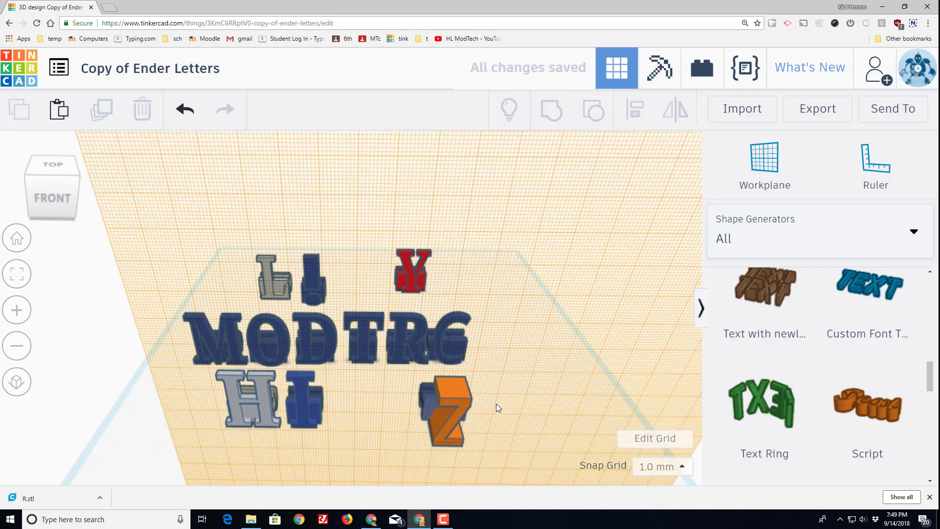
{"action": "right_click_drag", "start_coordinate": [496, 405], "coordinate": [556, 344]}
{"action": "left_click_drag", "start_coordinate": [485, 359], "coordinate": [493, 340]}
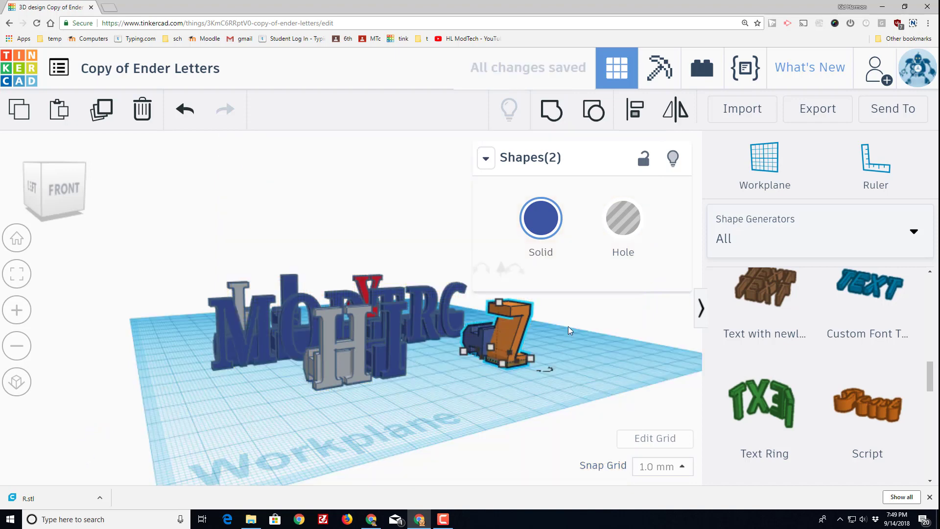
Bottom-align the Z with the dark-blue block.
{"action": "left_click", "coordinate": [634, 110]}
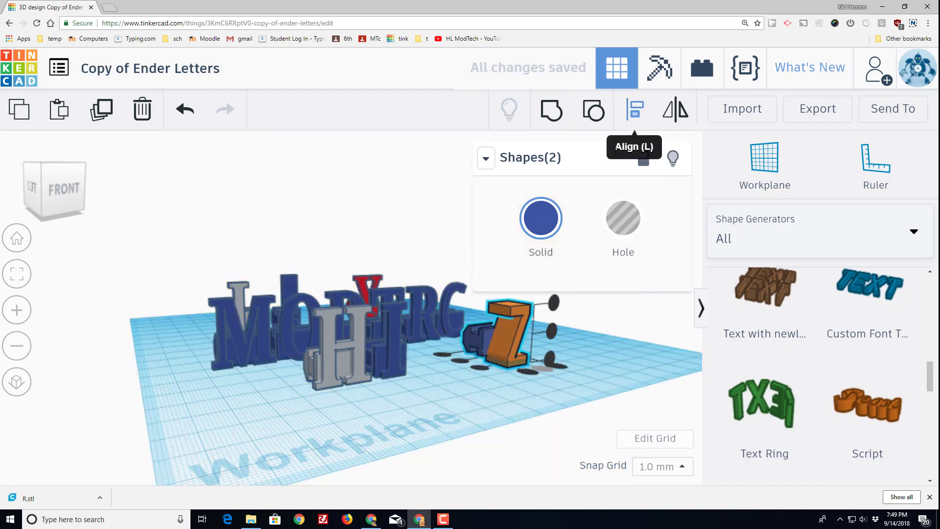
{"action": "left_click", "coordinate": [550, 356]}
{"action": "right_click_drag", "start_coordinate": [517, 401], "coordinate": [513, 389]}
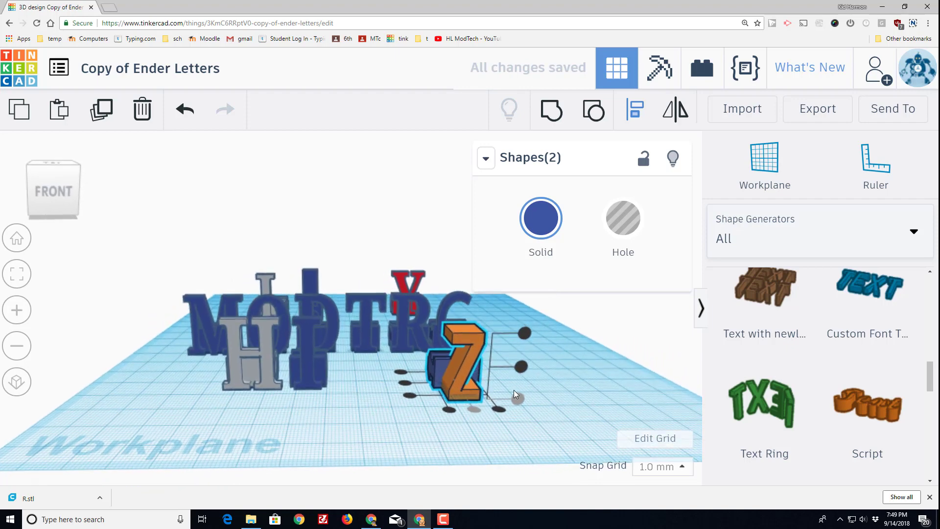
{"action": "left_click", "coordinate": [495, 364]}
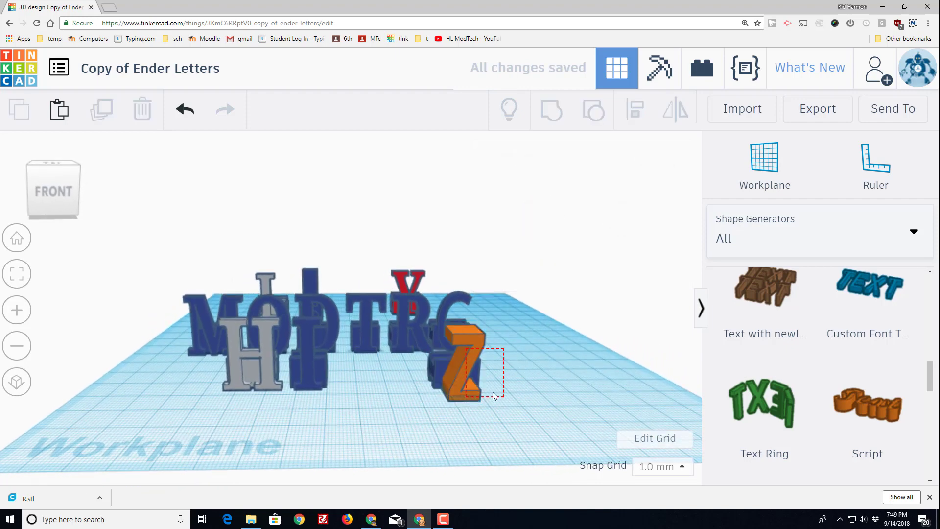
{"action": "left_click_drag", "start_coordinate": [495, 397], "coordinate": [496, 396]}
{"action": "right_click_drag", "start_coordinate": [552, 391], "coordinate": [518, 341]}
Set the Z's Height to 2 in the Script inspector, then reselect it with the block.
{"action": "left_click", "coordinate": [509, 363]}
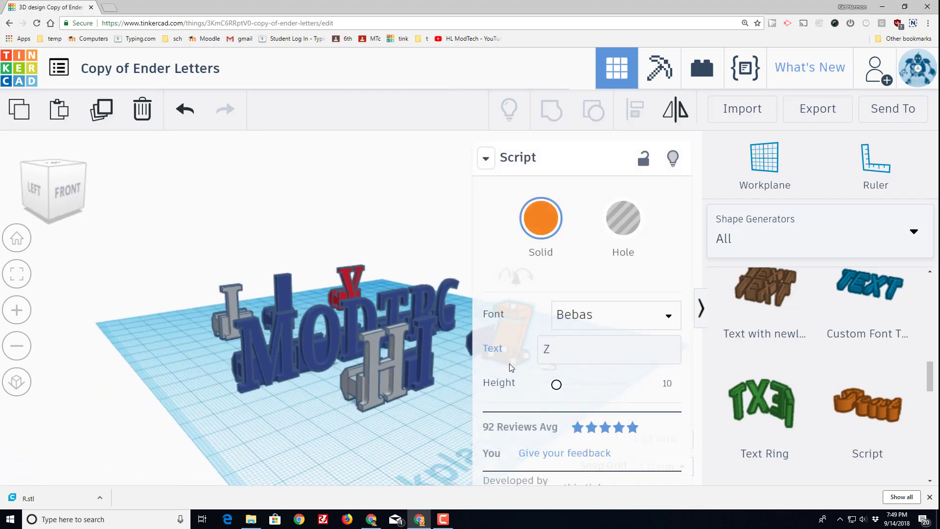
{"action": "scroll", "coordinate": [456, 380], "scroll_direction": "down", "scroll_amount": 3}
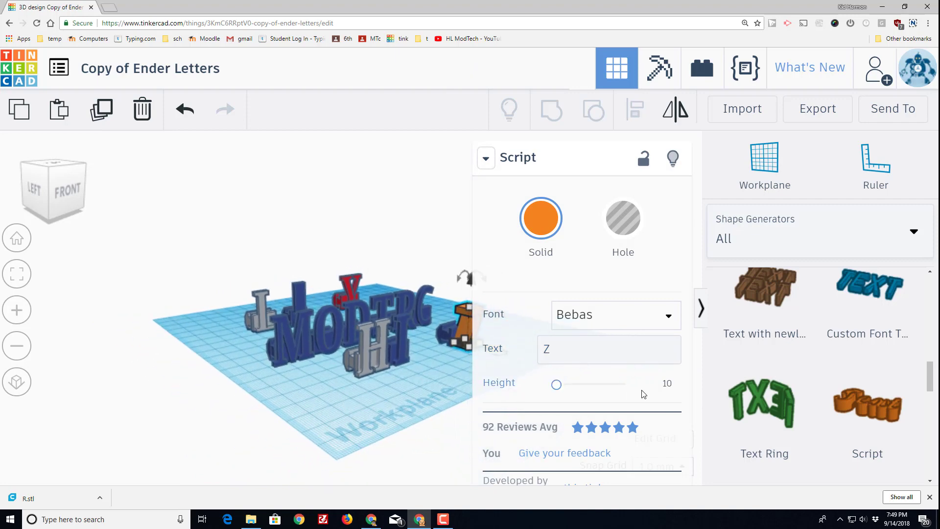
{"action": "left_click", "coordinate": [668, 385]}
{"action": "type", "text": "2"}
{"action": "key", "text": "Return"}
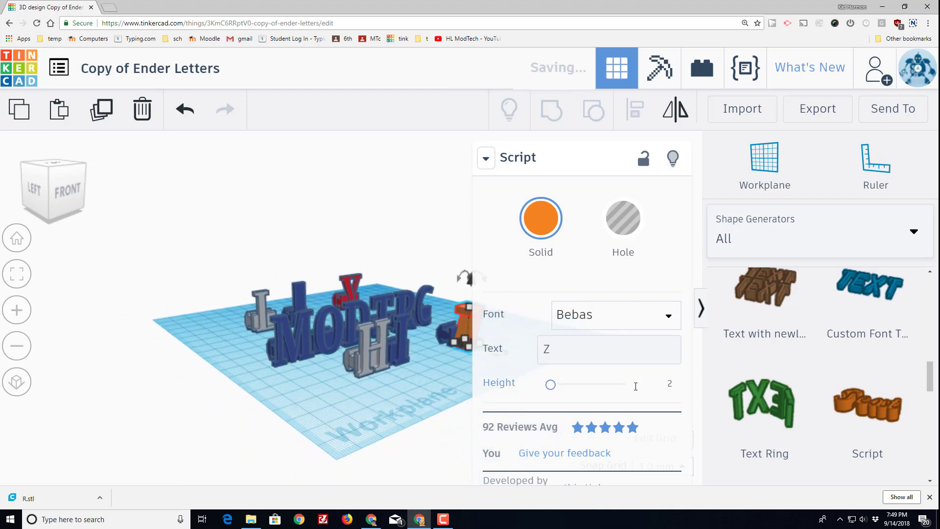
{"action": "mouse_move", "coordinate": [465, 368]}
{"action": "right_mouse_down"}
{"action": "mouse_move", "coordinate": [378, 359]}
{"action": "mouse_move", "coordinate": [333, 369]}
{"action": "mouse_move", "coordinate": [437, 390]}
{"action": "mouse_move", "coordinate": [463, 366]}
{"action": "mouse_move", "coordinate": [451, 347]}
{"action": "mouse_move", "coordinate": [458, 397]}
{"action": "mouse_move", "coordinate": [405, 371]}
{"action": "mouse_move", "coordinate": [421, 395]}
{"action": "mouse_move", "coordinate": [437, 393]}
{"action": "mouse_move", "coordinate": [469, 356]}
{"action": "right_mouse_up"}
{"action": "left_click", "coordinate": [452, 383], "text": "shift"}
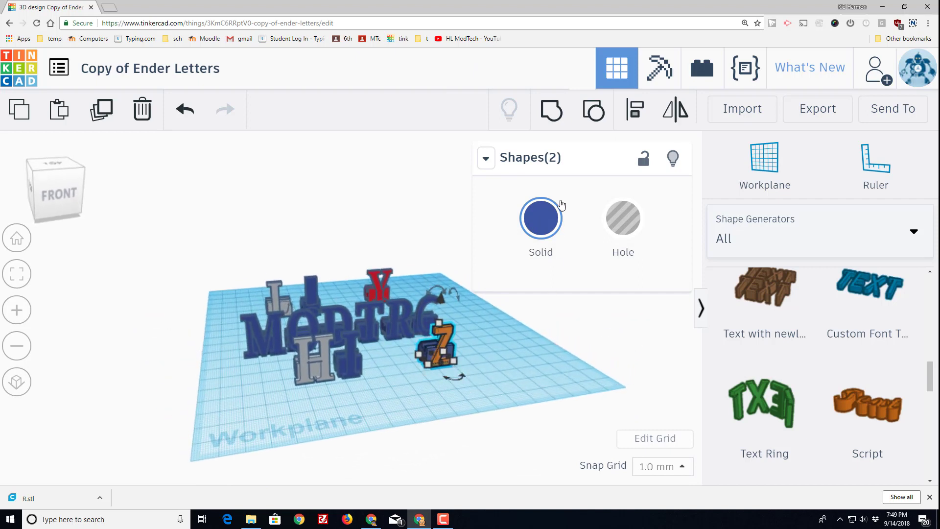
Group the Z and block, and set the group's elevation to 0.
{"action": "left_click", "coordinate": [551, 110]}
{"action": "left_click", "coordinate": [433, 304]}
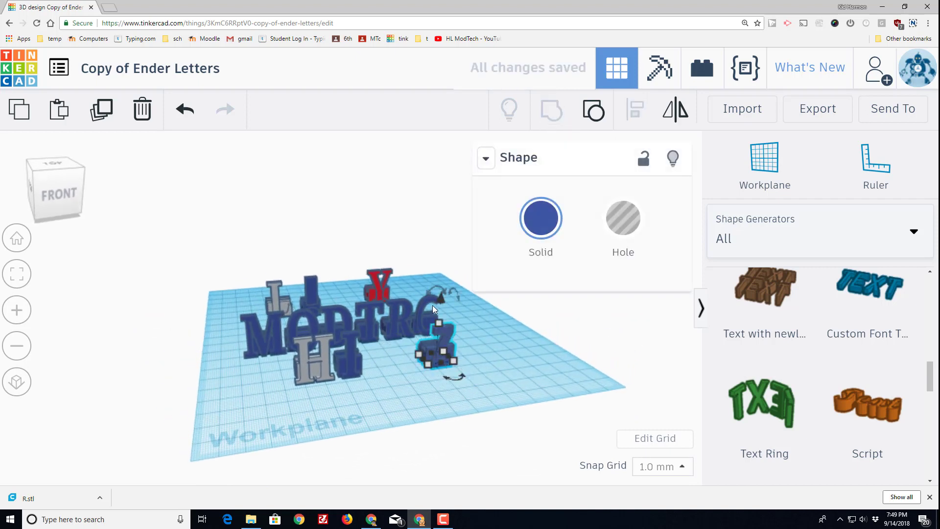
{"action": "left_click_drag", "start_coordinate": [439, 300], "coordinate": [439, 233]}
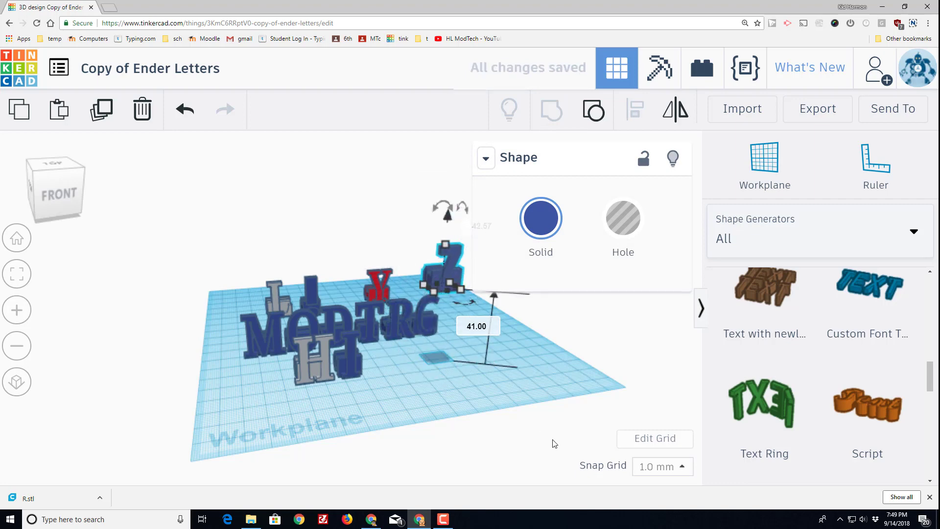
{"action": "left_click", "coordinate": [465, 328]}
{"action": "type", "text": "0"}
{"action": "key", "text": "Return"}
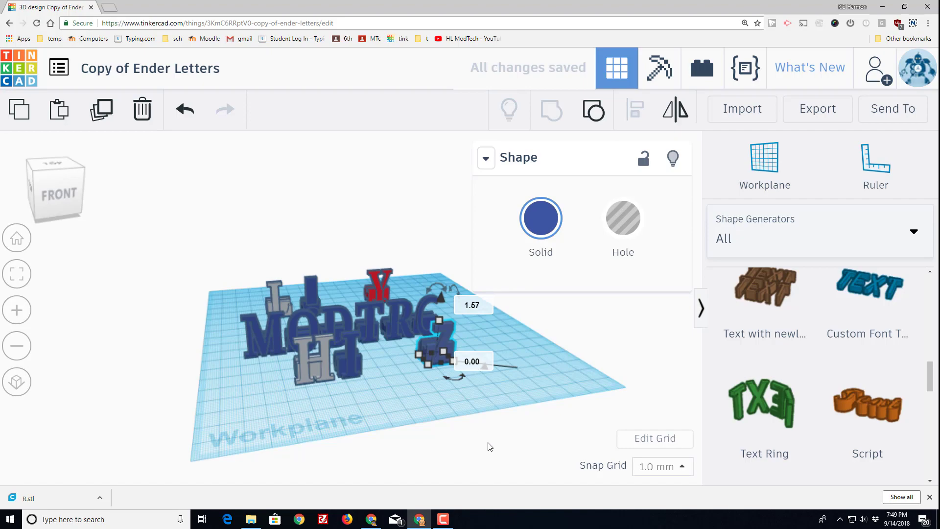
{"action": "scroll", "coordinate": [545, 452], "scroll_direction": "up", "scroll_amount": 2}
{"action": "right_click_drag", "start_coordinate": [545, 452], "coordinate": [309, 424]}
{"action": "scroll", "coordinate": [286, 408], "scroll_direction": "up", "scroll_amount": 5}
{"action": "right_click_drag", "start_coordinate": [269, 437], "coordinate": [246, 440]}
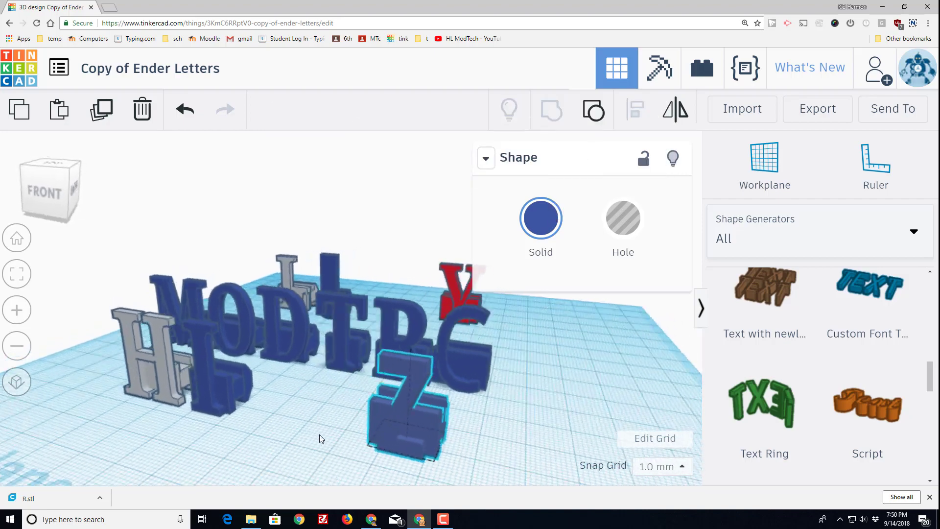
{"action": "right_click_drag", "start_coordinate": [356, 390], "coordinate": [369, 392]}
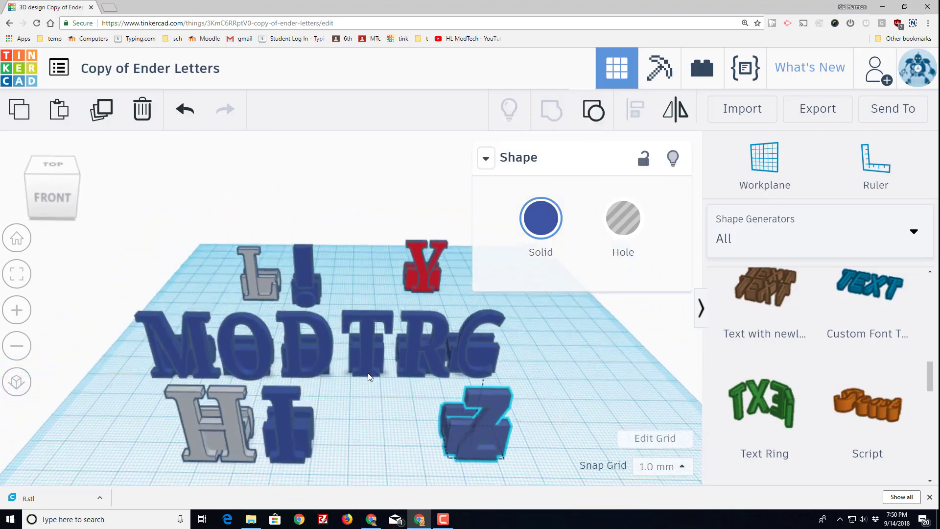
{"action": "right_click_drag", "start_coordinate": [375, 368], "coordinate": [309, 384]}
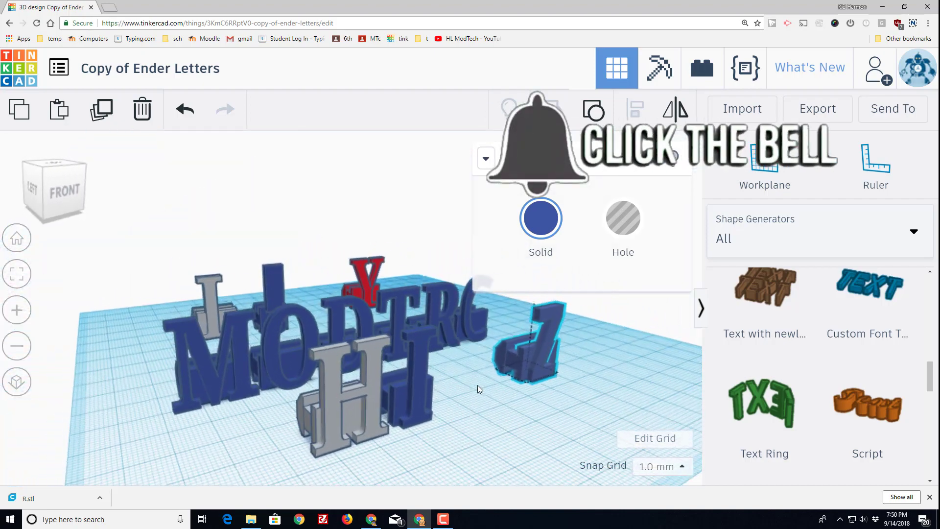
{"action": "right_click_drag", "start_coordinate": [479, 389], "coordinate": [392, 374]}
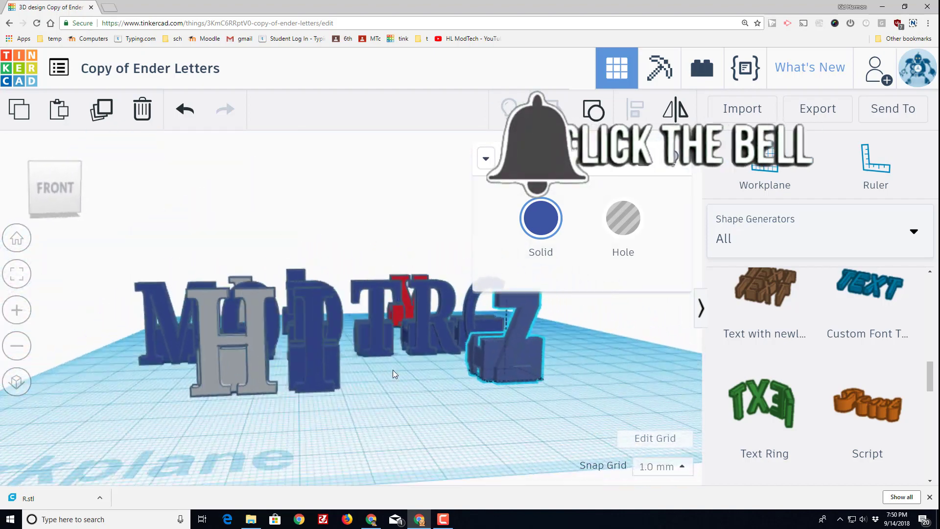